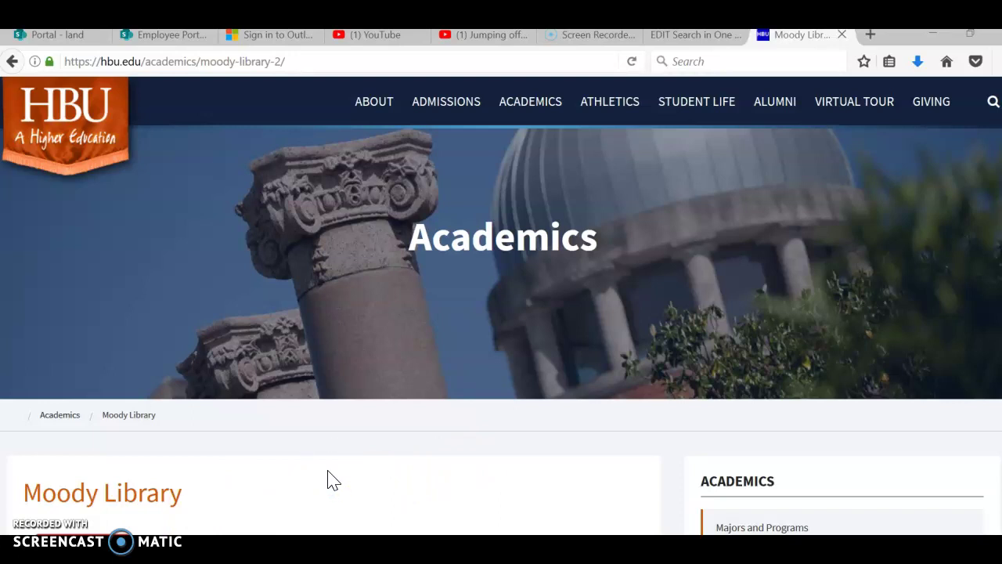
Open the Databases page from the Moody Library's Resources section.
scroll(329, 479, "down", 3)
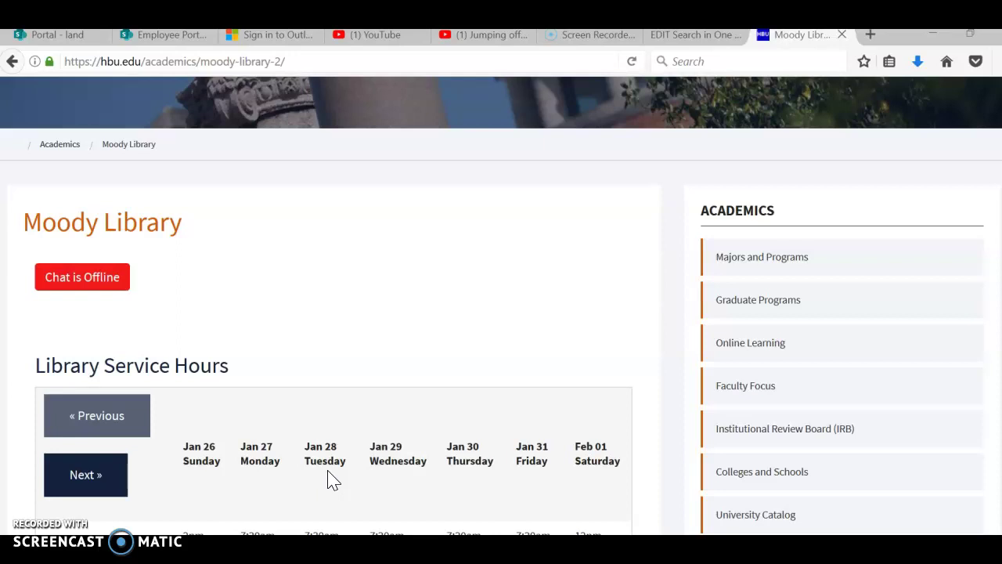
scroll(411, 392, "down", 1)
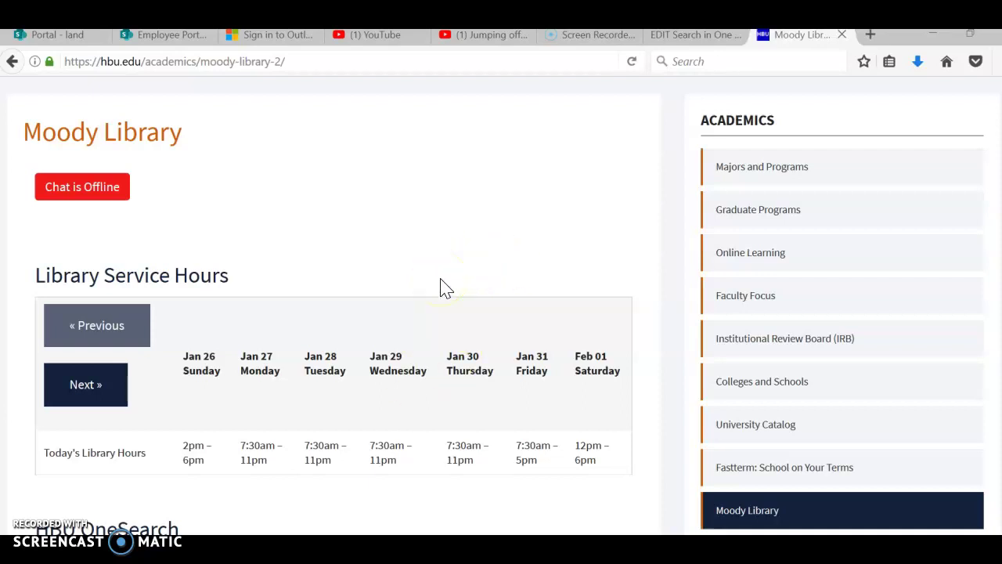
scroll(440, 286, "down", 3)
scroll(443, 287, "down", 4)
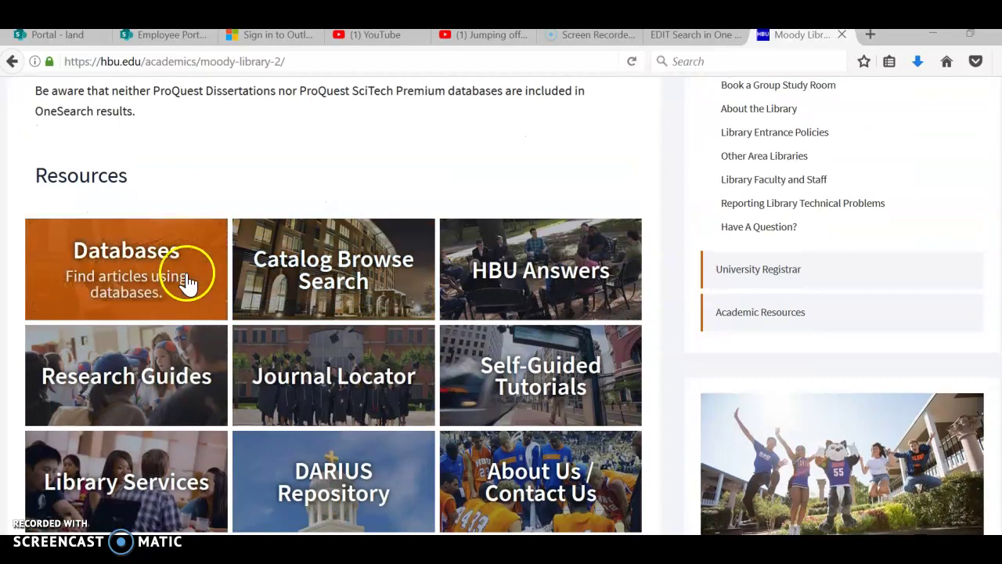
left_click(162, 264)
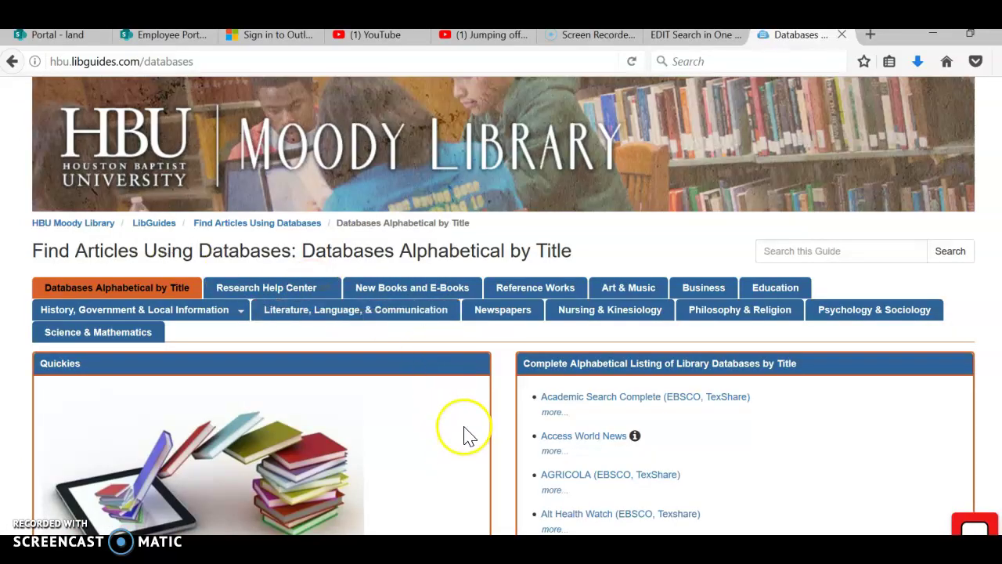
Open the ScienceDirect database from the Nursing & Kinesiology database listing.
scroll(681, 430, "down", 3)
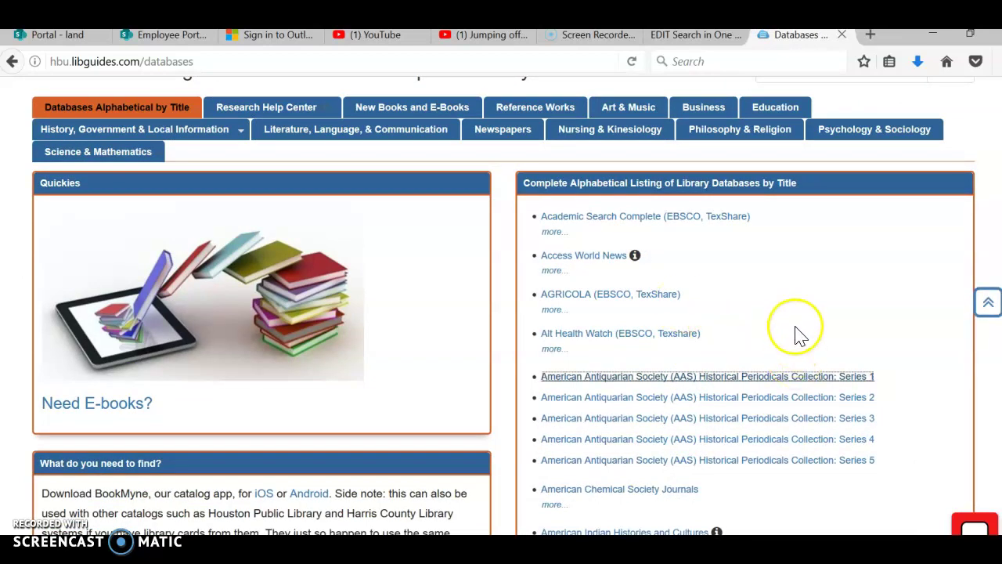
left_click(611, 130)
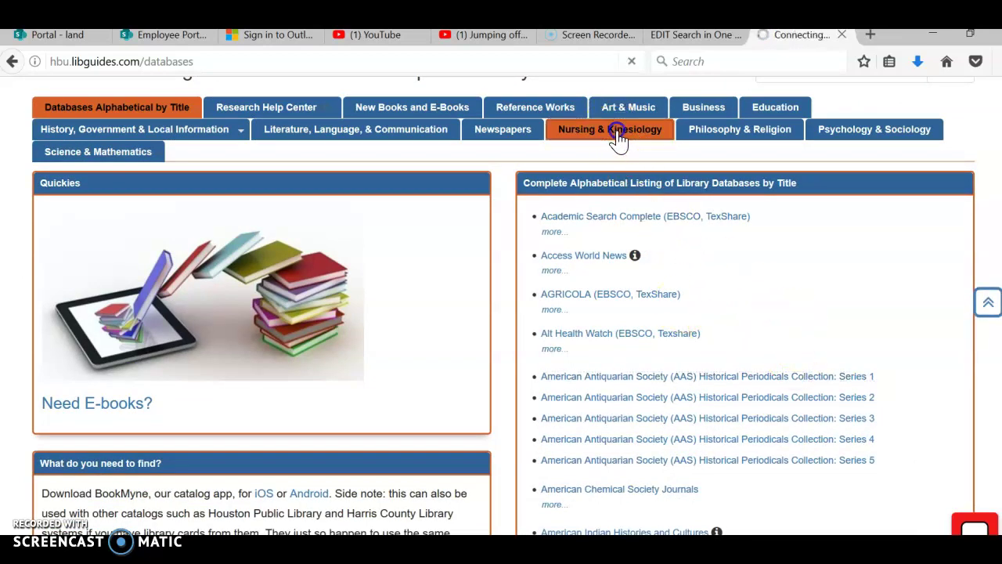
scroll(654, 421, "down", 3)
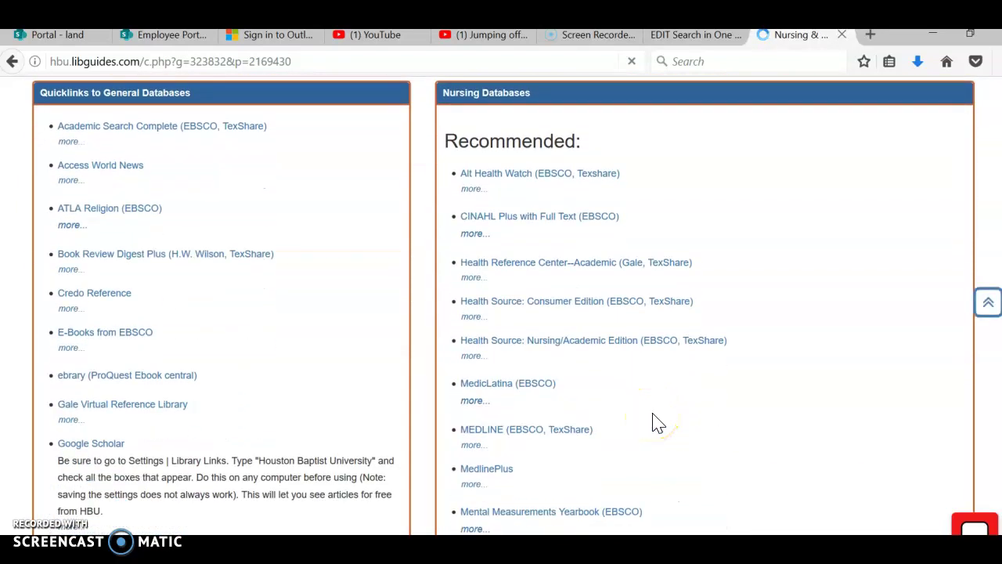
scroll(658, 422, "down", 4)
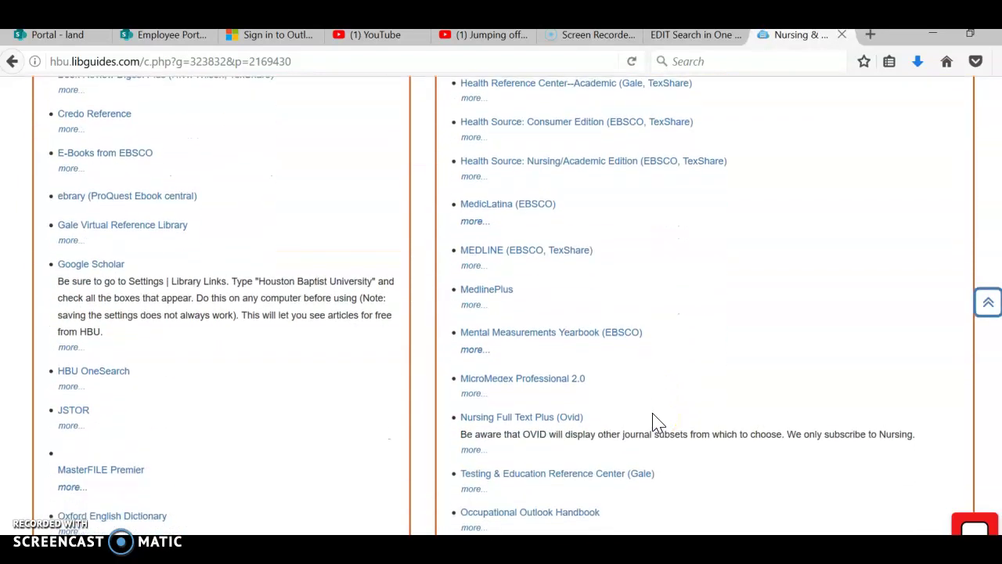
scroll(654, 421, "down", 2)
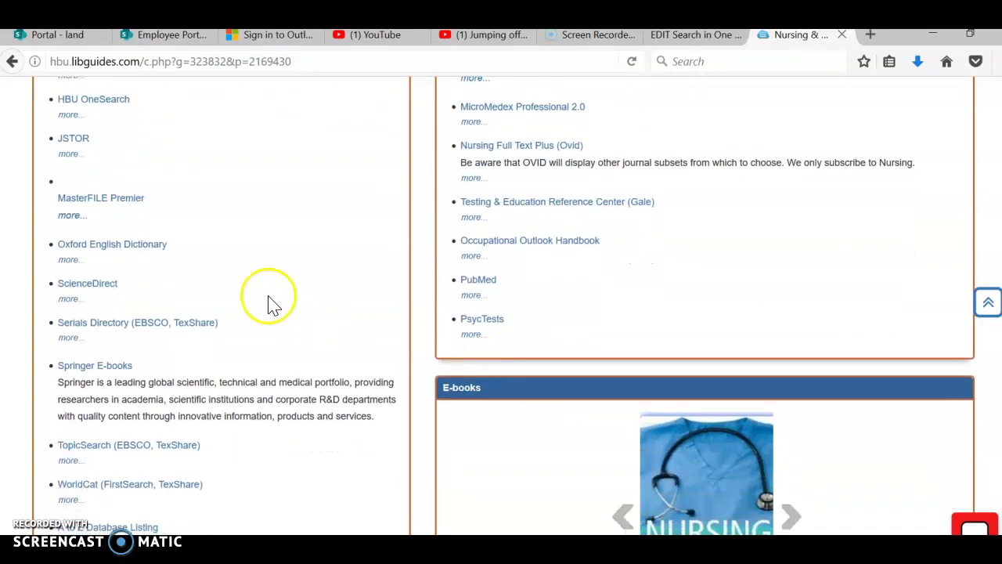
left_click(82, 290)
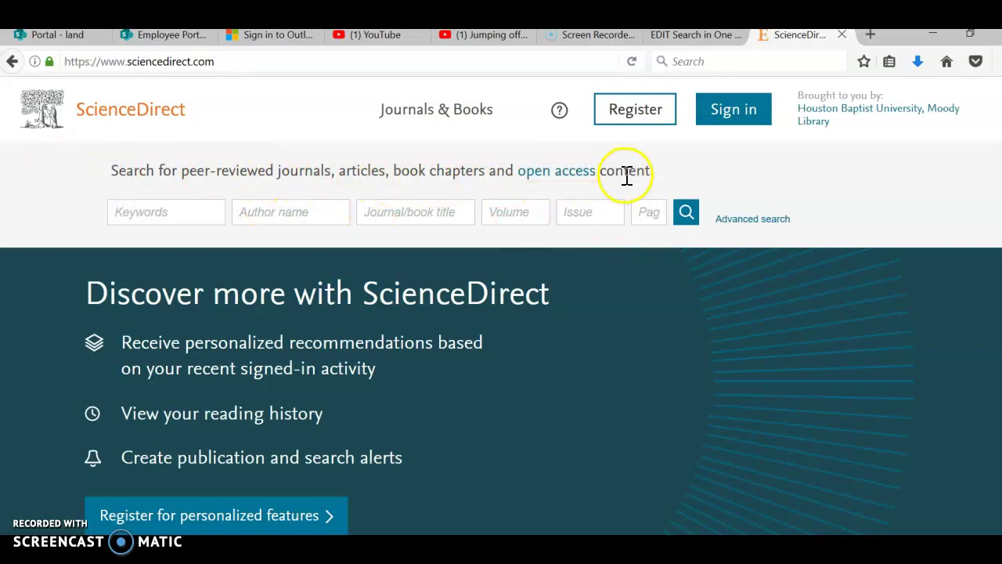
Open ScienceDirect's advanced search and enter quantitative AND Education AND "parental involvement" as the terms for finding articles.
left_click(750, 223)
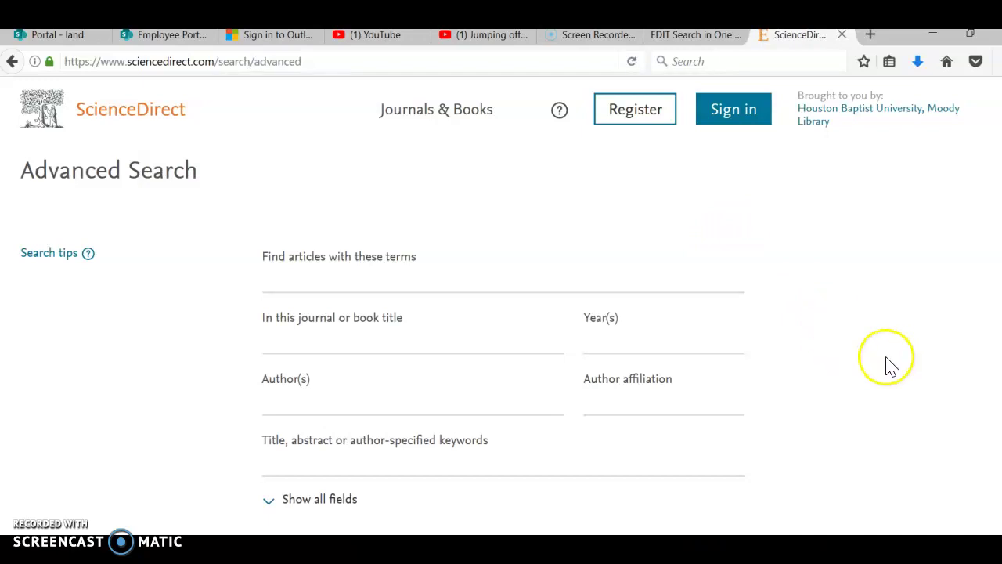
left_click(353, 340)
left_click(295, 401)
left_click(631, 403)
left_click(371, 274)
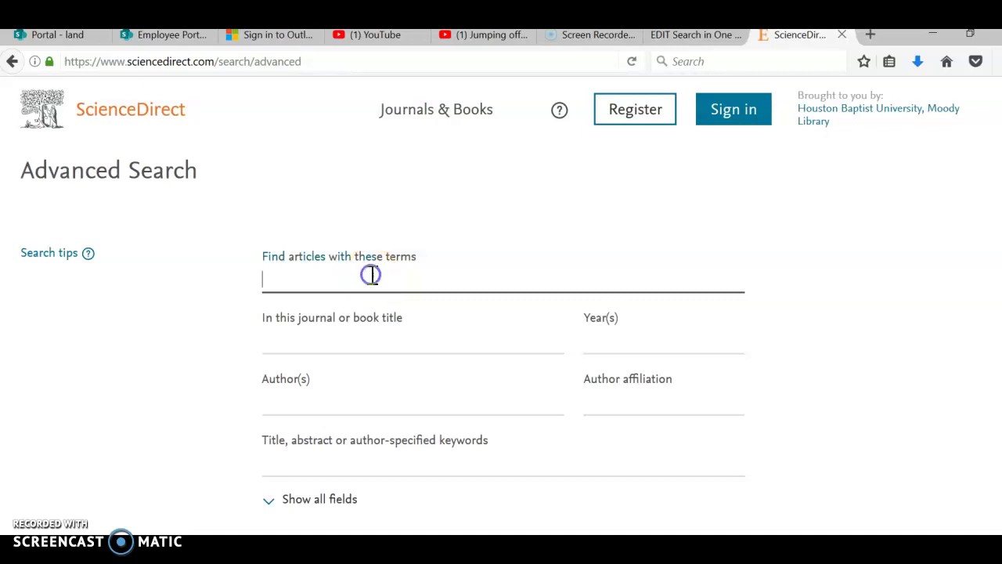
type("quantitative AND Education AND \"parental involvement\"")
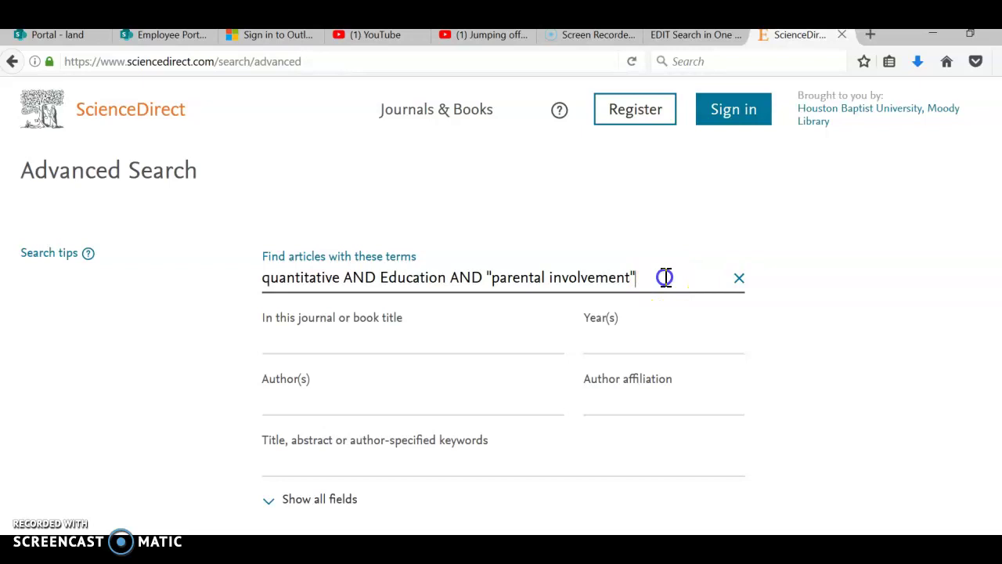
Try appending AND (cats or dogs) to the article search terms and delete that addition.
type("AND (cats or dogs)")
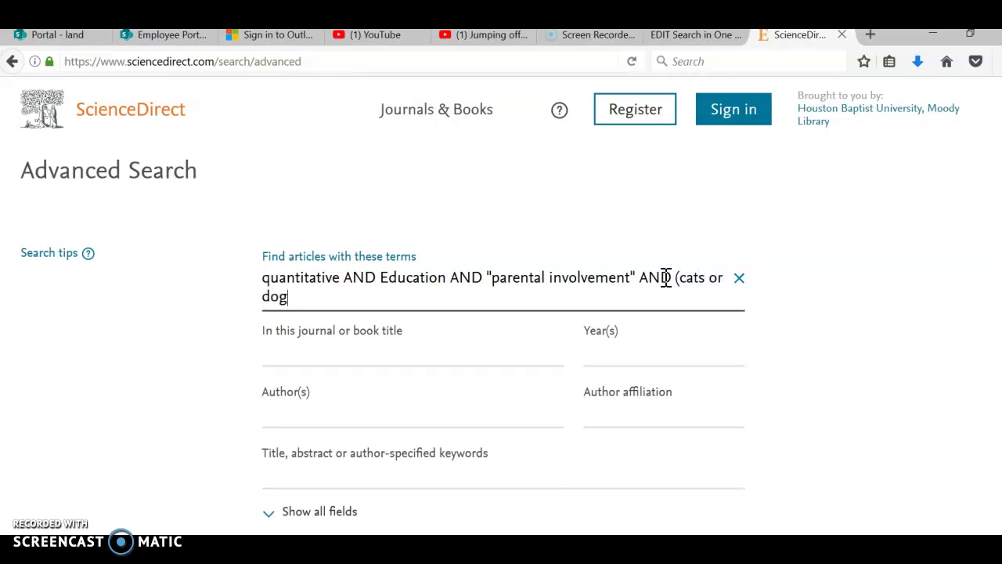
left_click(635, 278)
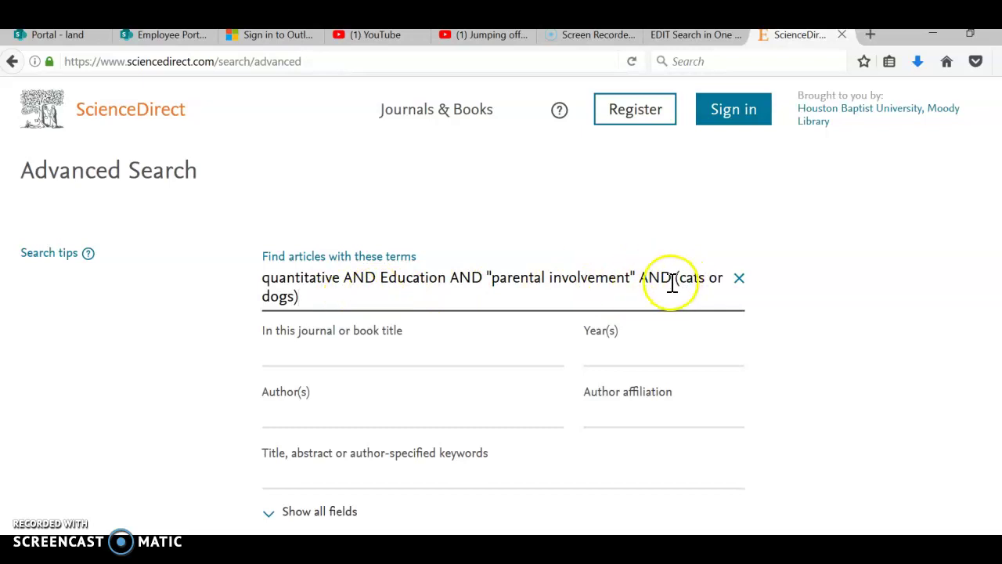
left_click(674, 279)
left_click_drag(643, 279, 673, 291)
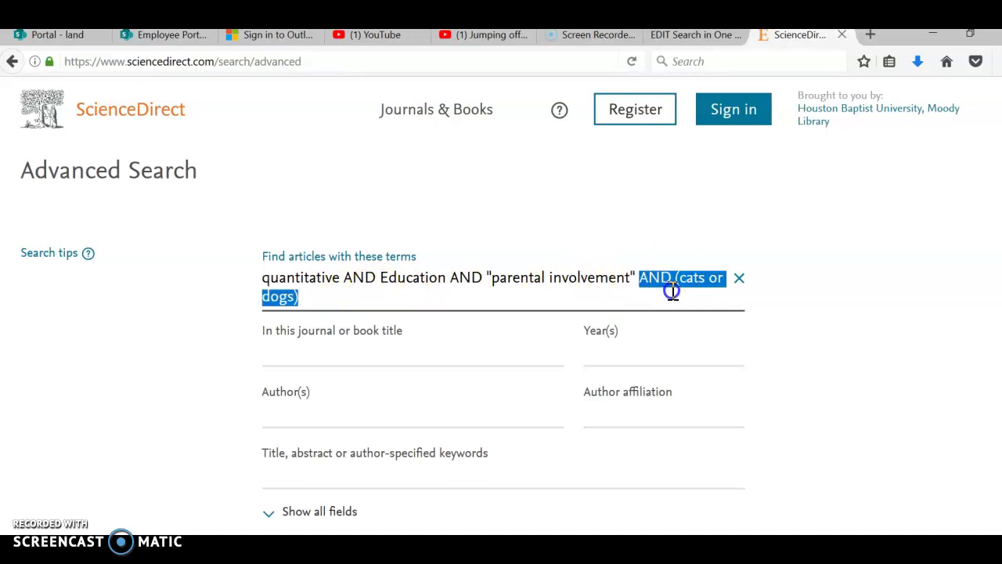
key("BackSpace")
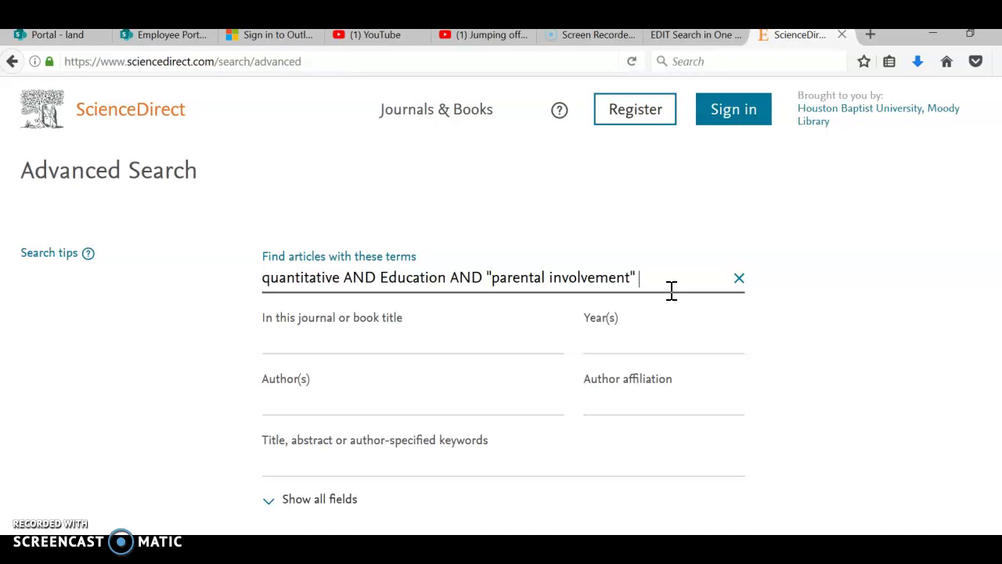
Try quantitative AND Education AND "parental involvement" in the title, abstract or author-specified keywords field, and clear that field.
scroll(689, 307, "down", 2)
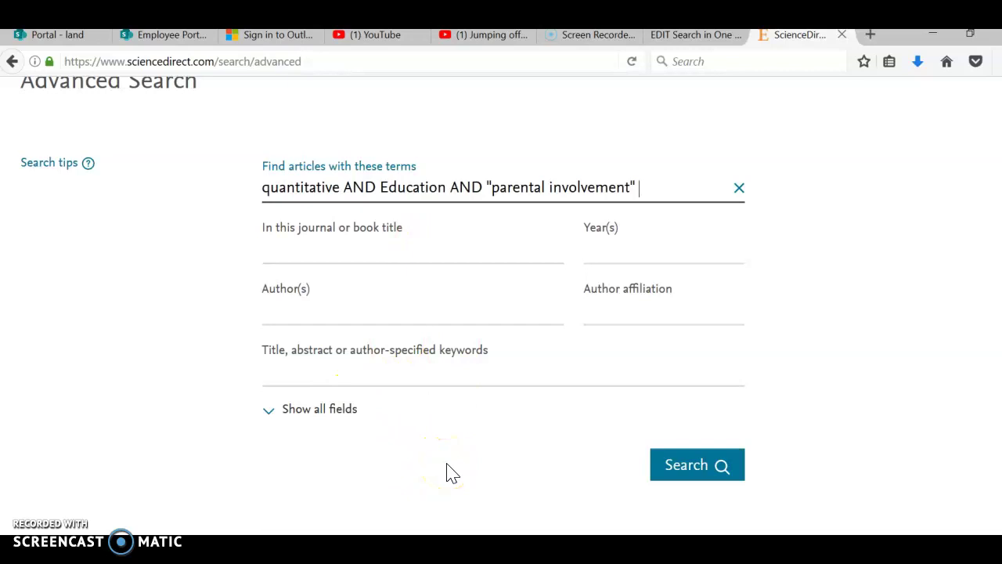
scroll(447, 470, "up", 2)
left_click(283, 293)
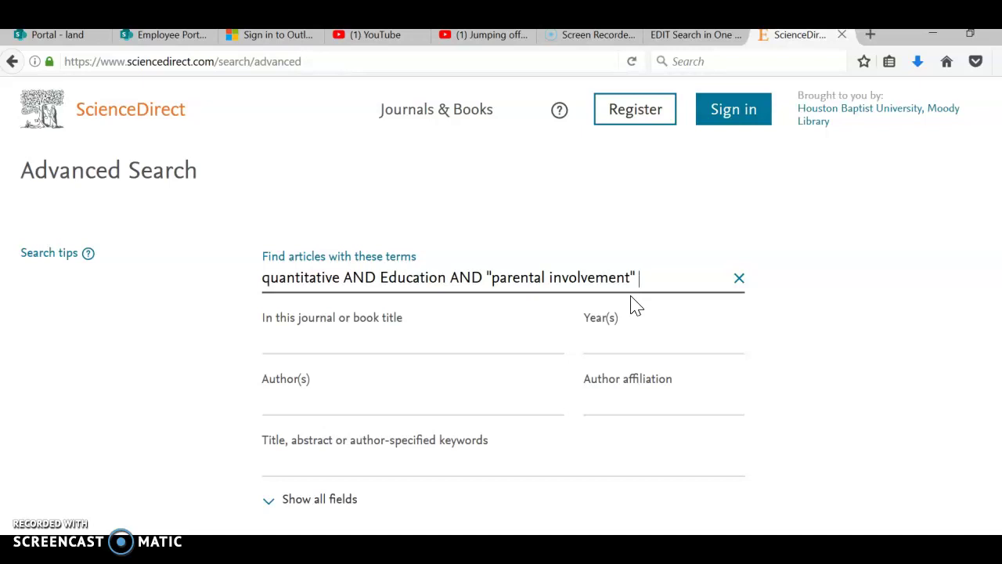
scroll(644, 303, "down", 2)
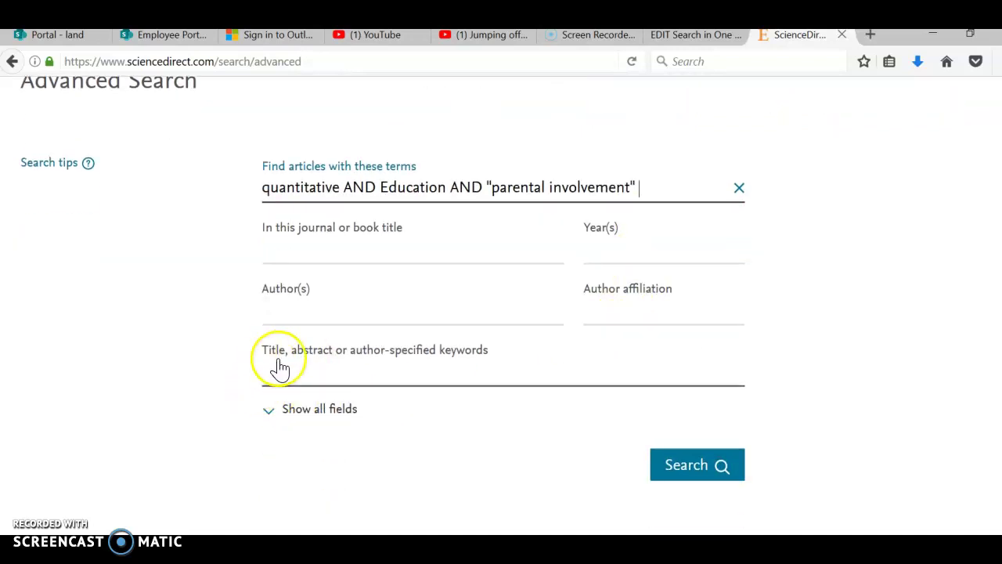
left_click(443, 371)
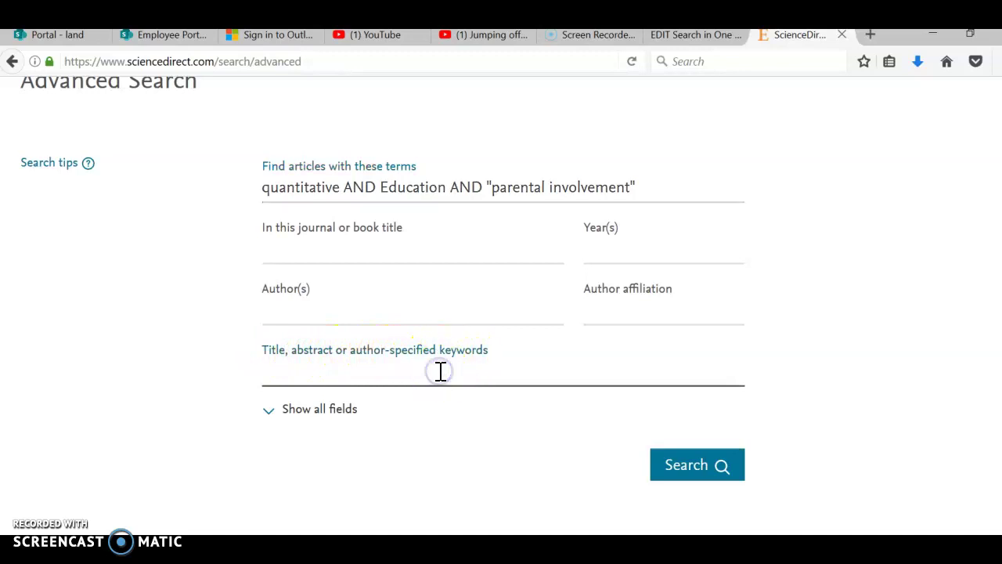
type("quantitative AND Education AND \"parental involvement\"")
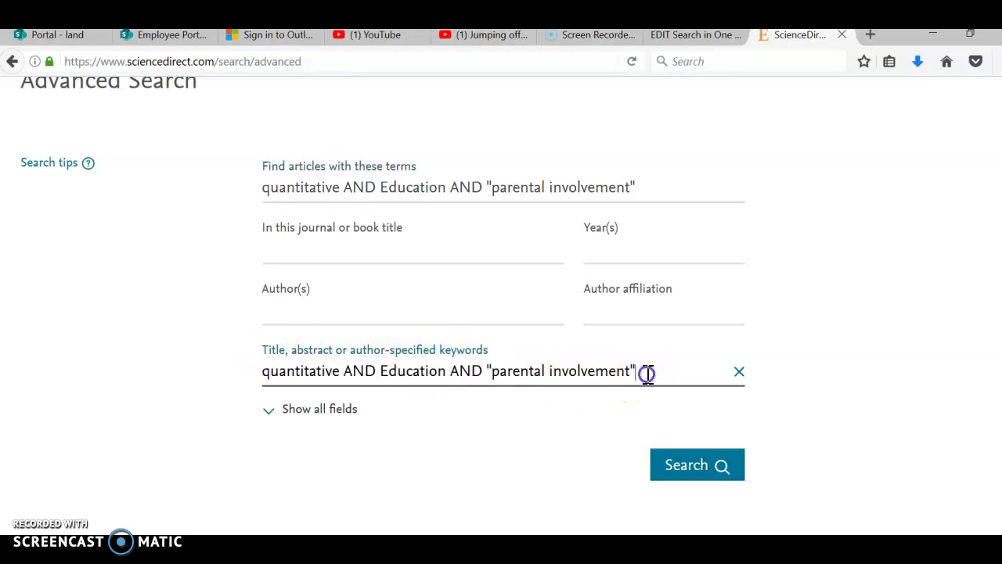
left_click_drag(645, 374, 188, 402)
key("ctrl+c")
key("BackSpace")
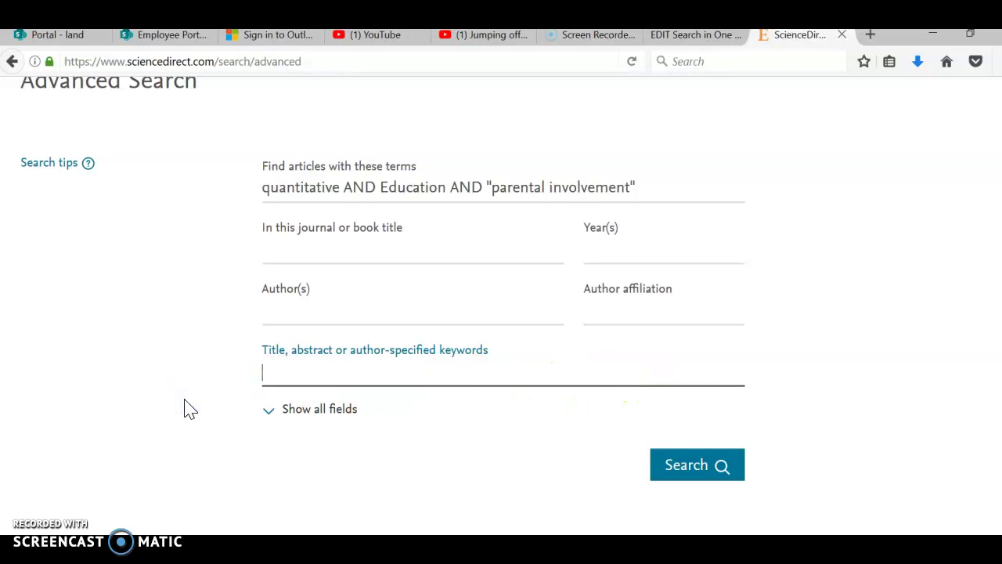
Run the search with the entered terms and return to the expanded advanced search form.
left_click(697, 470)
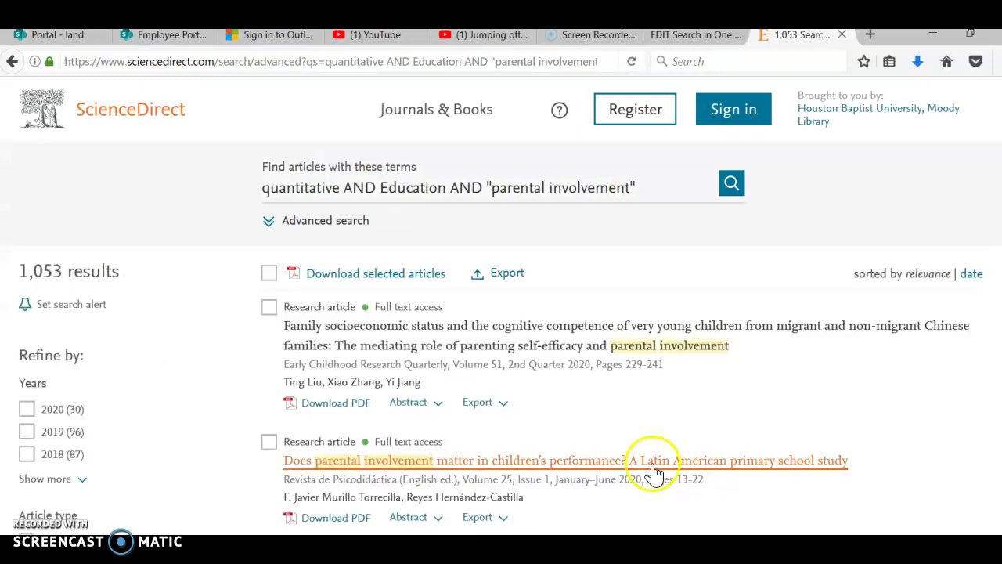
left_click(12, 63)
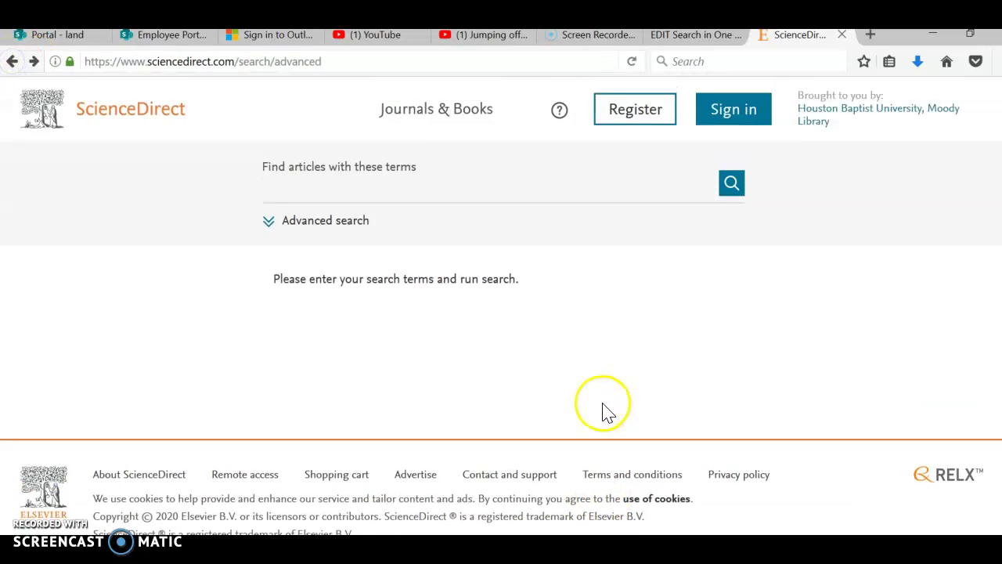
left_click(270, 223)
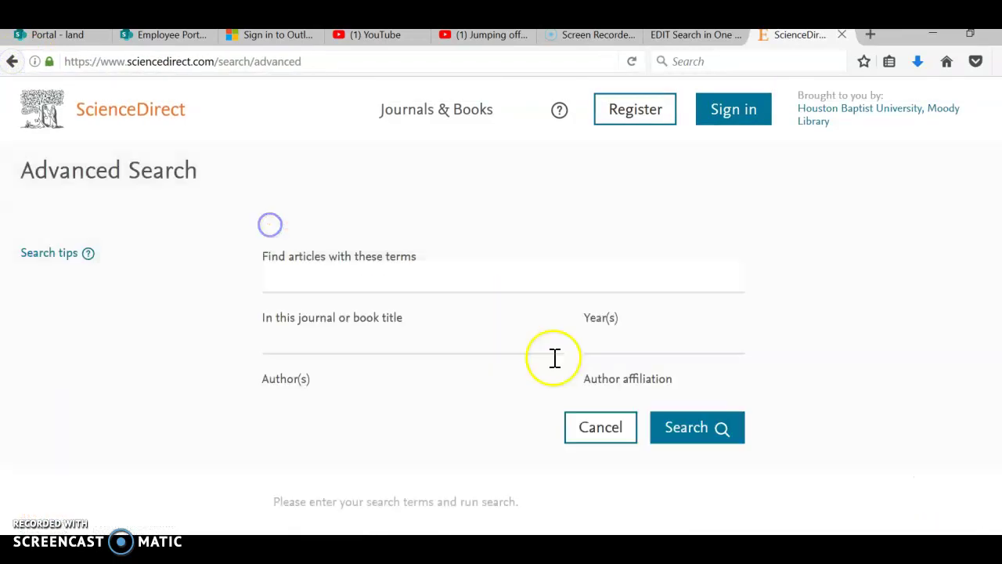
Search for articles with the terms quantitative AND Education AND "parental involvement", leaving the year field empty.
scroll(689, 368, "down", 2)
left_click(632, 245)
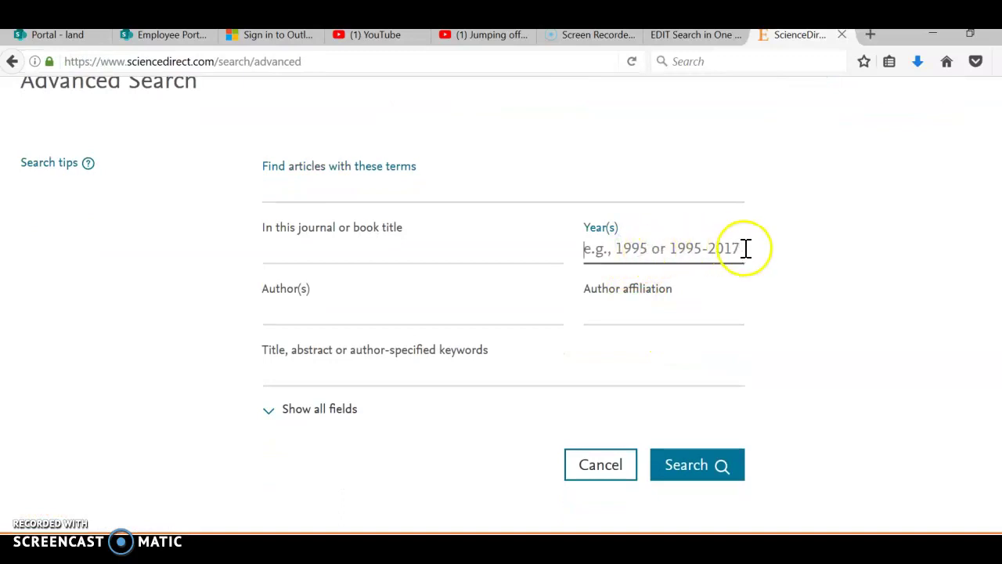
left_click(492, 188)
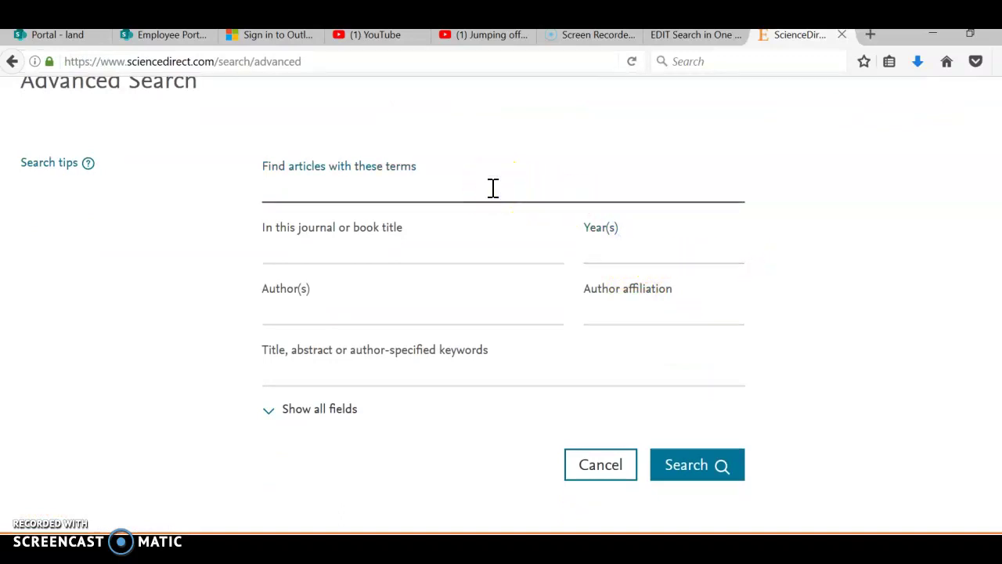
key("ctrl+v")
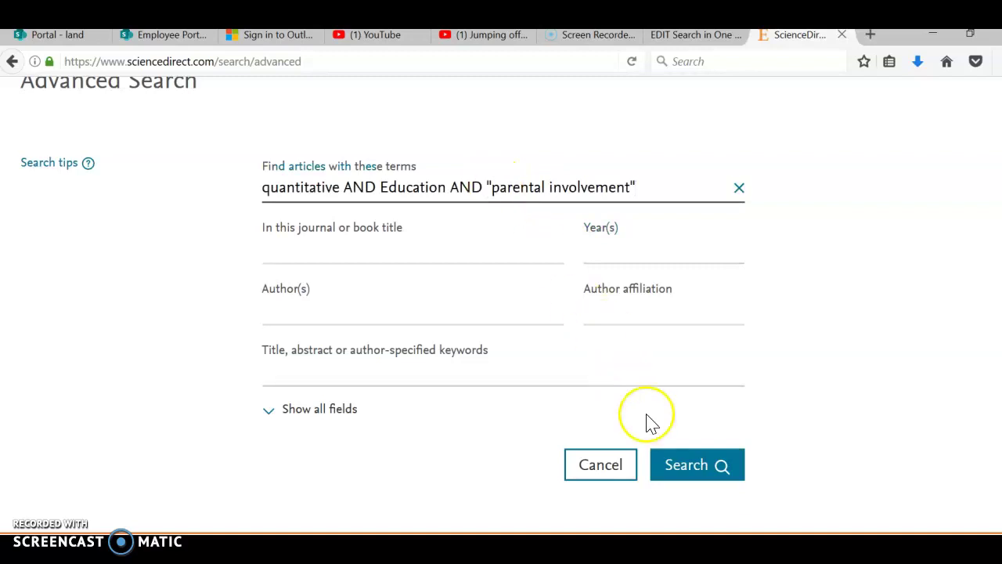
left_click(708, 473)
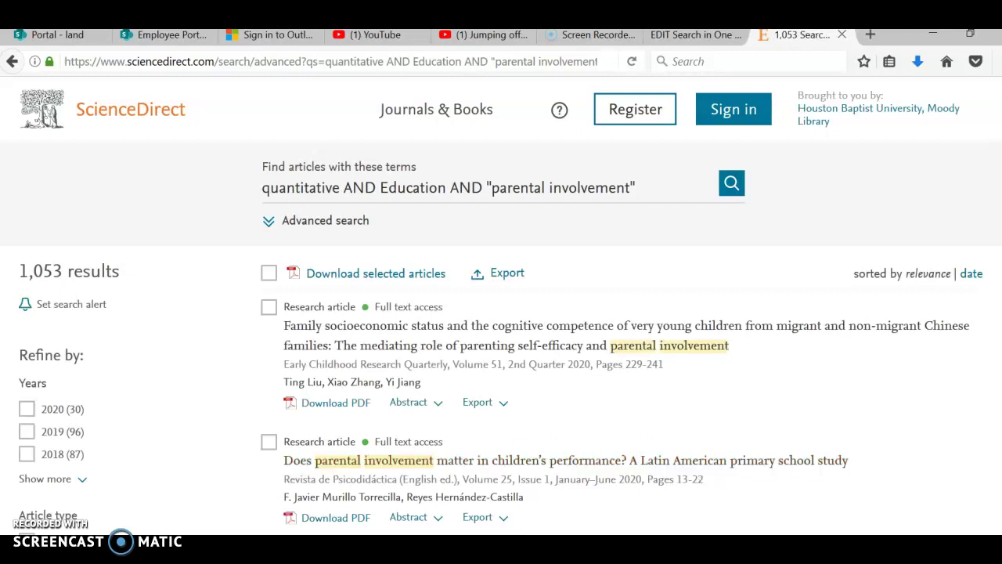
Refine the search results to the article type Research articles and look through the filtered list.
scroll(196, 396, "down", 1)
scroll(196, 396, "down", 3)
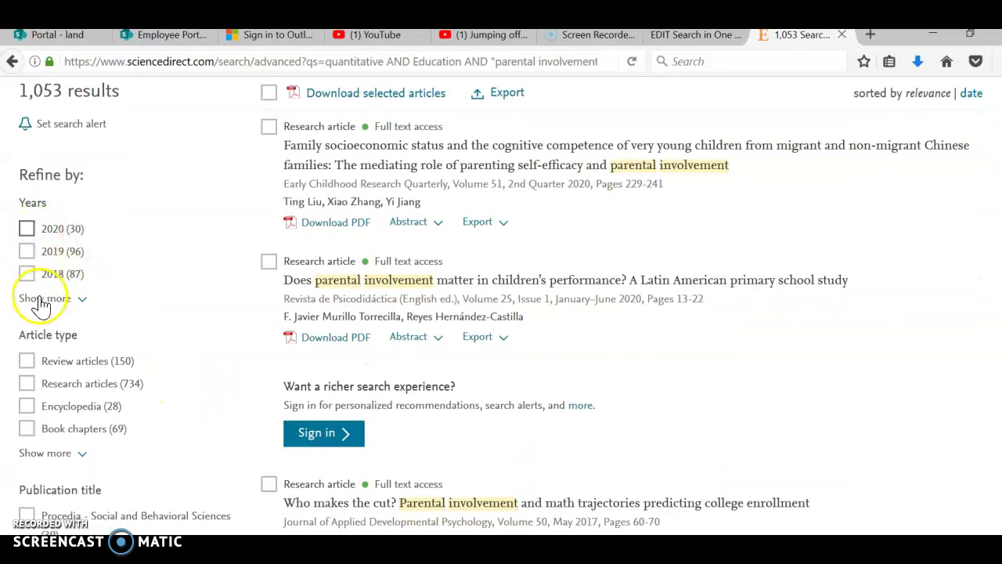
scroll(235, 376, "down", 3)
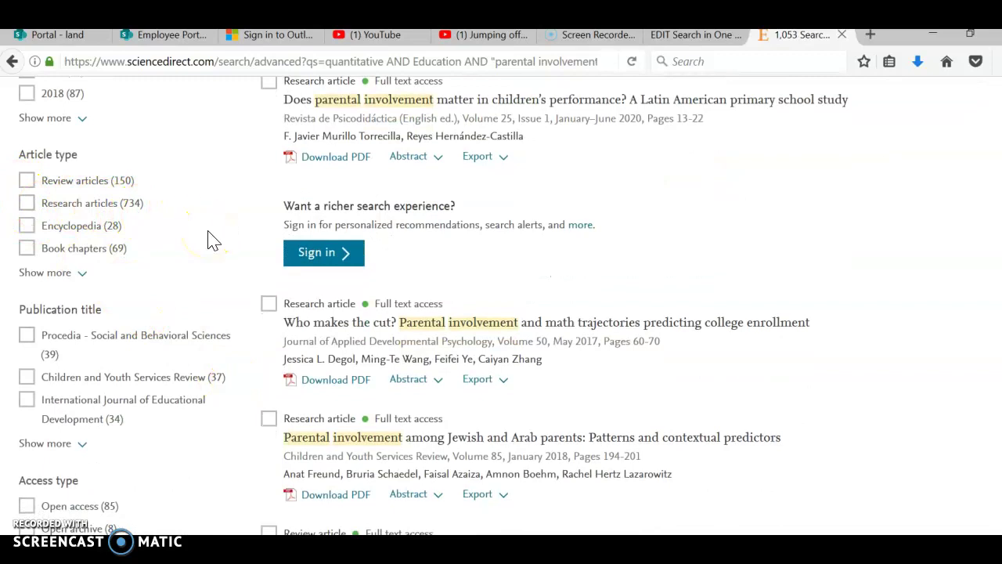
left_click(27, 204)
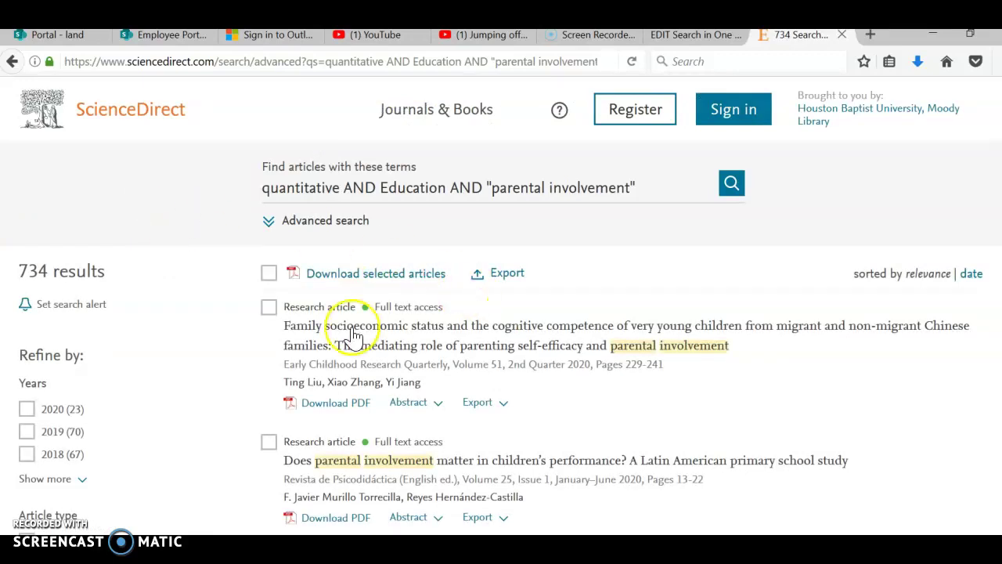
scroll(177, 333, "down", 10)
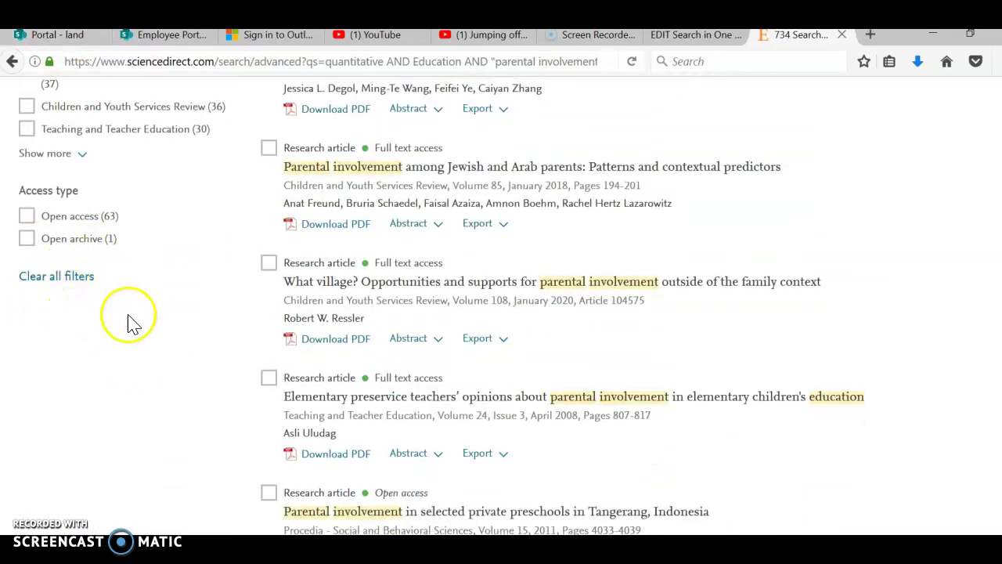
scroll(130, 324, "up", 5)
scroll(133, 329, "up", 3)
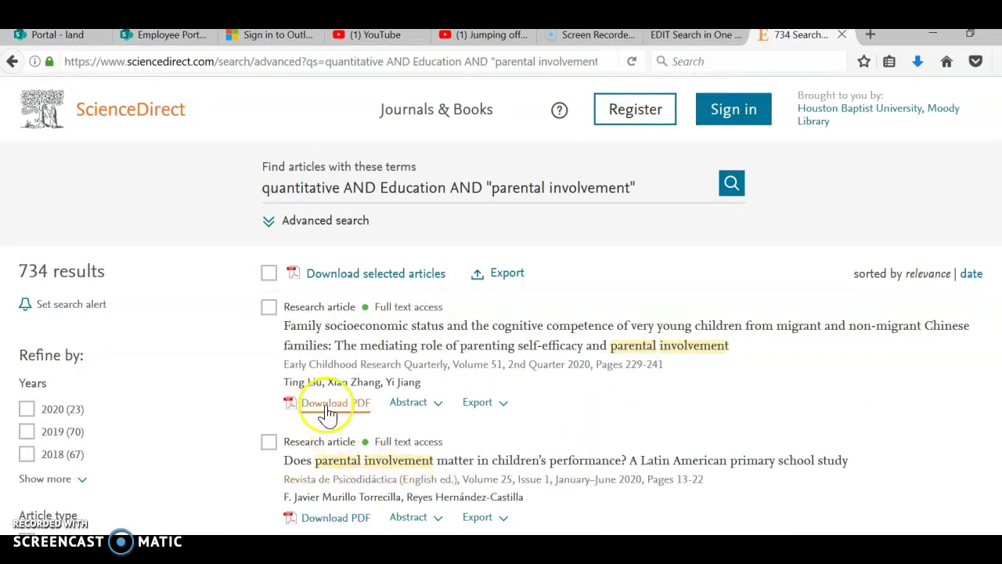
Scan the filtered research articles for a study on parental involvement in children's education.
scroll(442, 434, "down", 2)
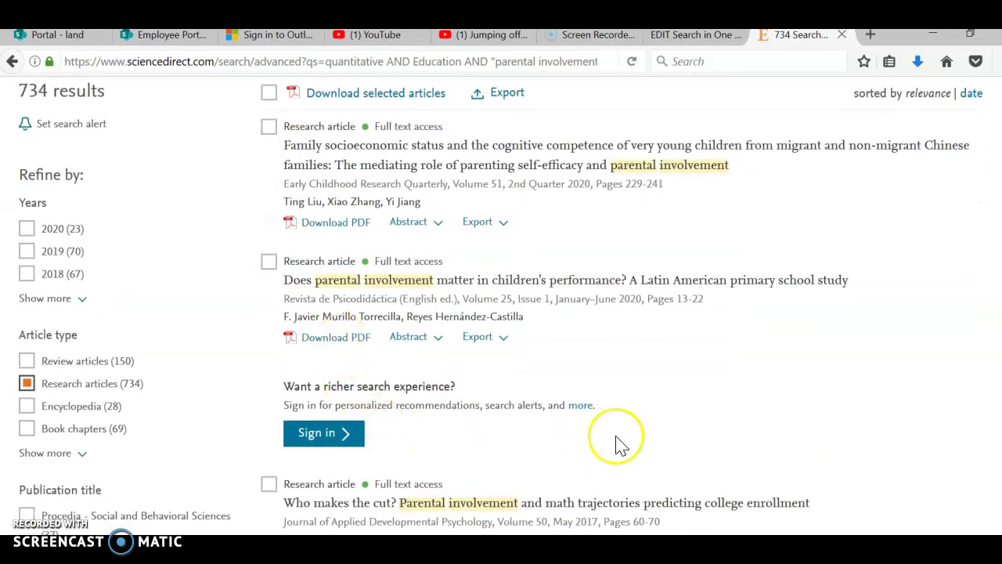
scroll(662, 419, "up", 1)
scroll(663, 419, "up", 1)
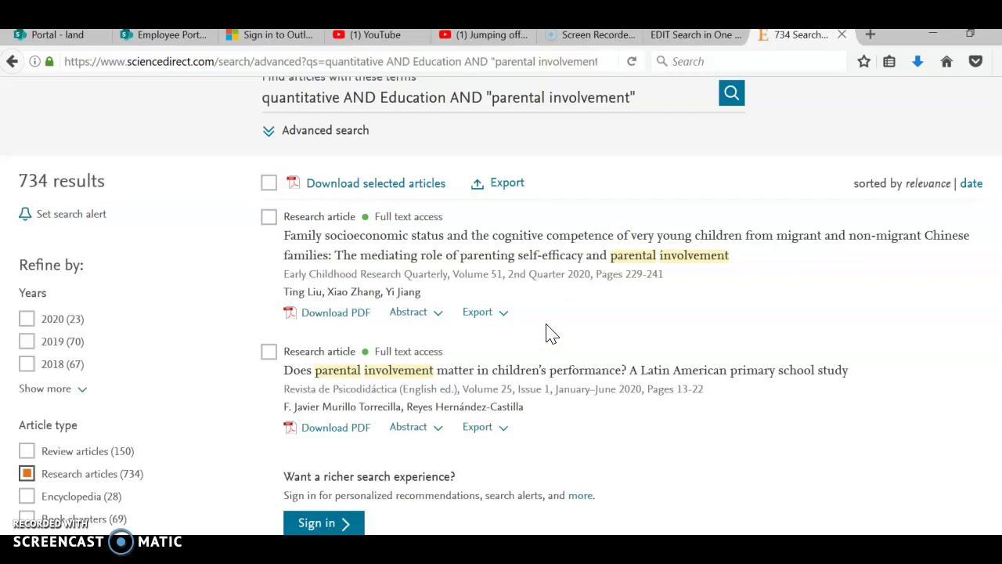
scroll(548, 334, "down", 3)
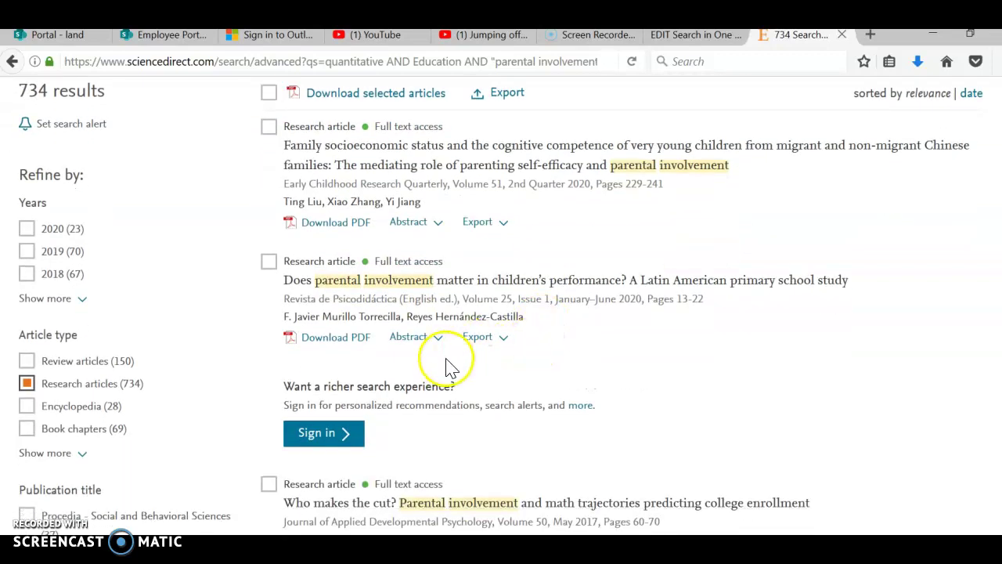
scroll(559, 365, "down", 4)
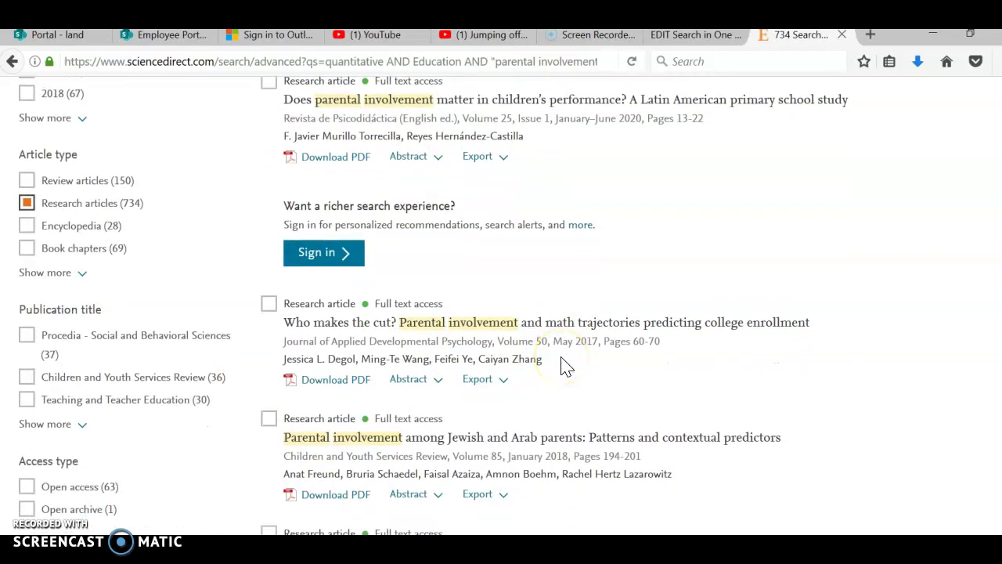
scroll(658, 400, "down", 5)
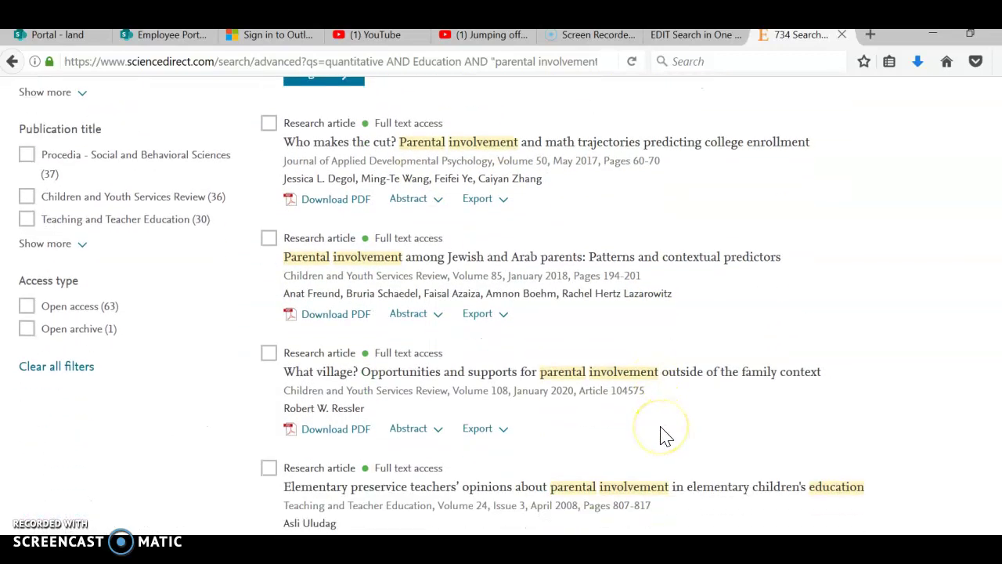
scroll(662, 435, "down", 2)
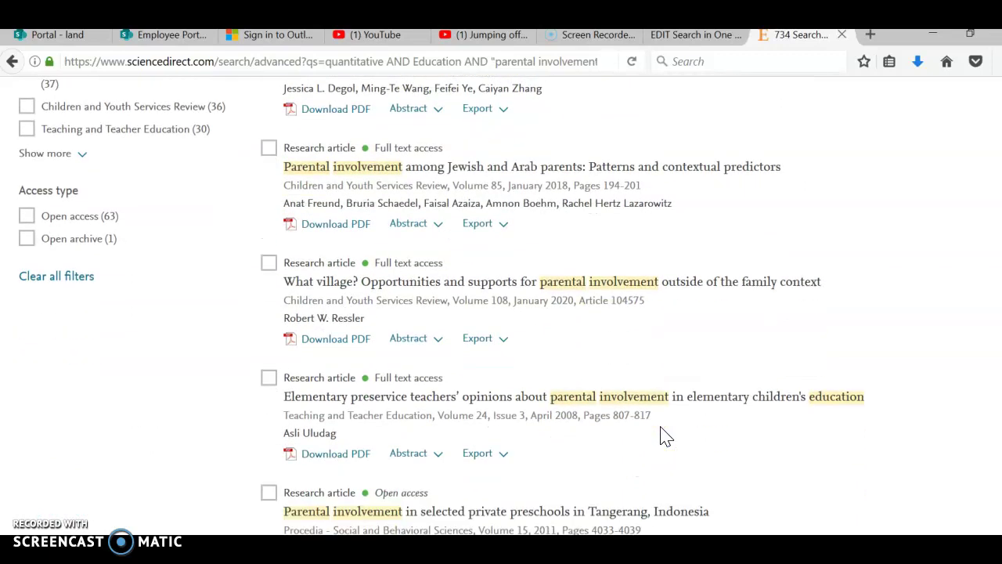
scroll(661, 436, "down", 2)
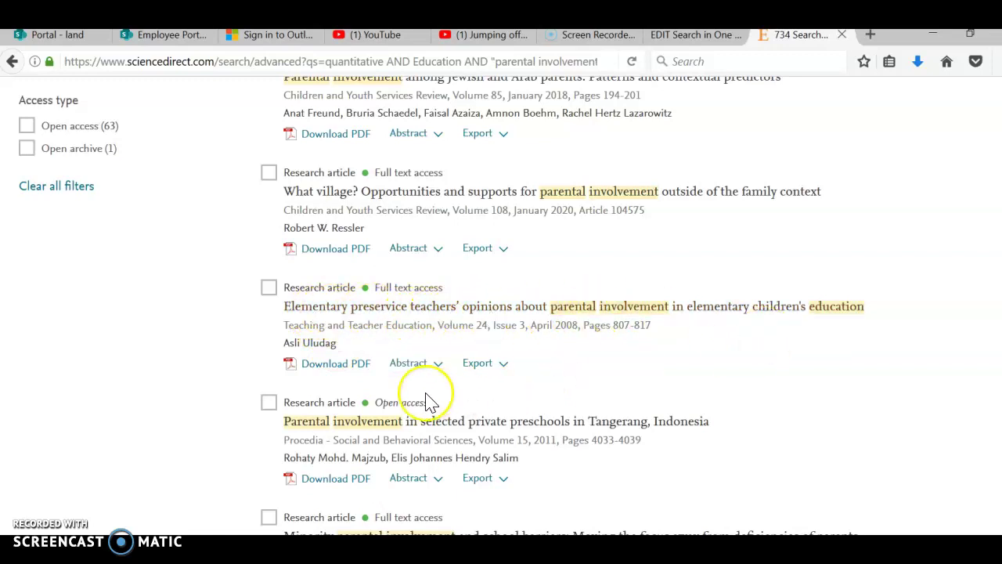
Show the abstract of "Elementary preservice teachers' opinions about parental involvement" and highlight its passages on the quantitative and qualitative parts.
left_click(409, 368)
scroll(555, 345, "down", 4)
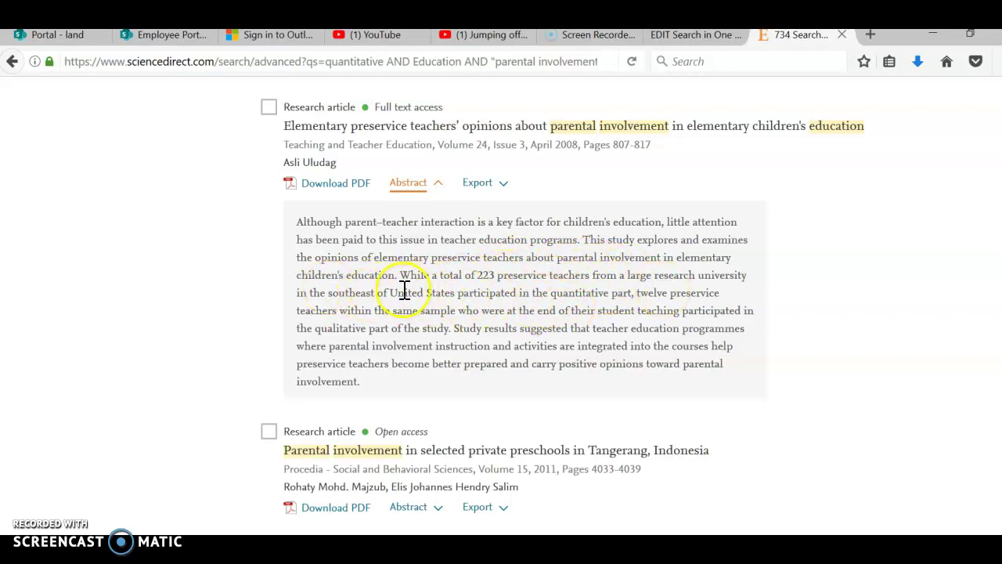
left_click_drag(410, 274, 727, 293)
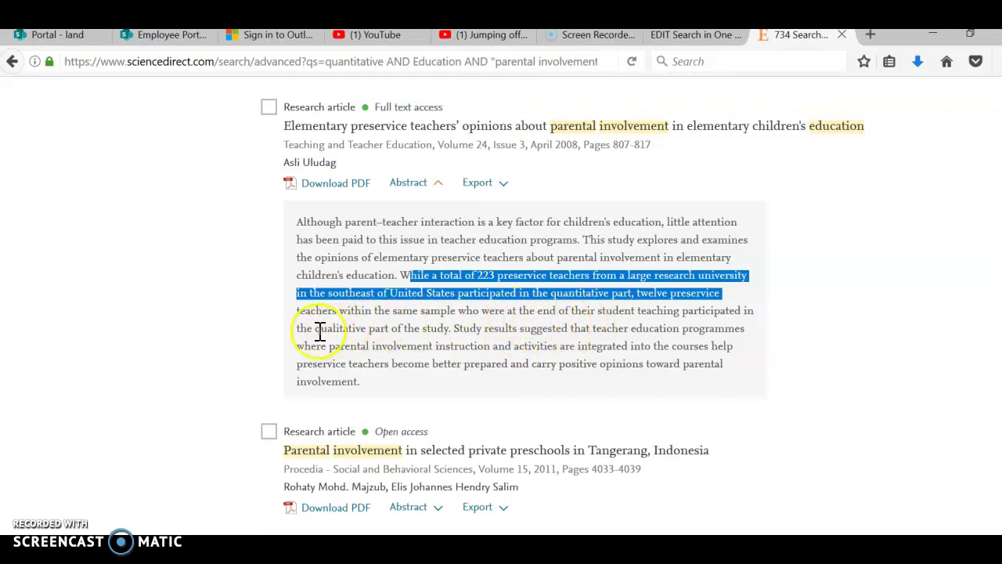
left_click_drag(319, 331, 453, 329)
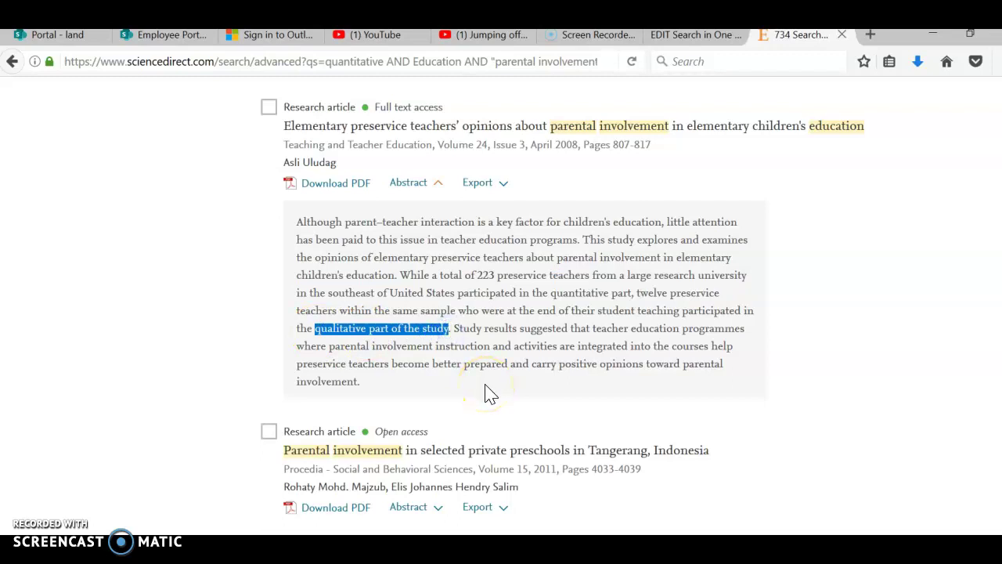
Look further down the results and show the abstract of "Minority parental involvement and school barriers".
scroll(486, 394, "down", 4)
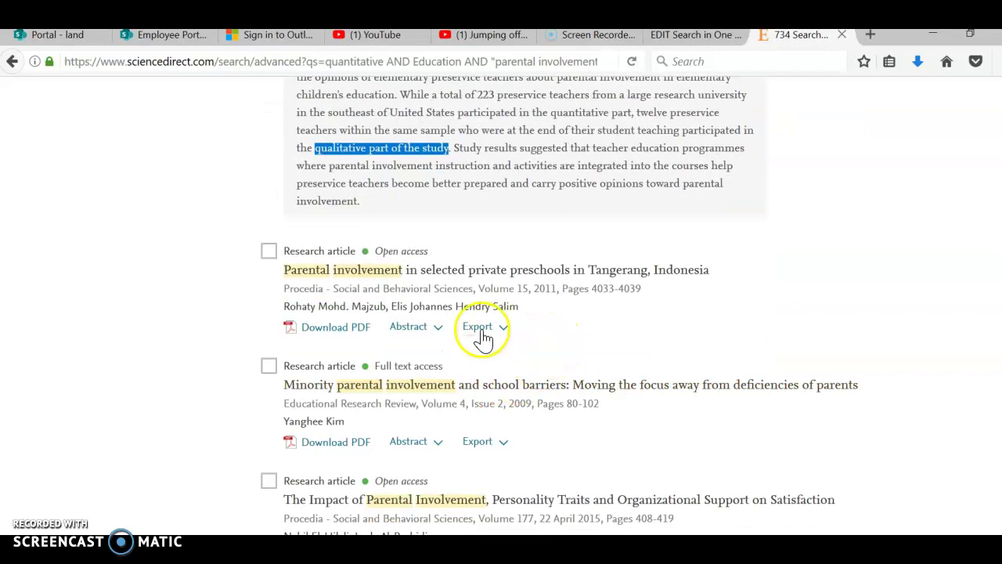
scroll(523, 290, "up", 1)
scroll(523, 290, "up", 2)
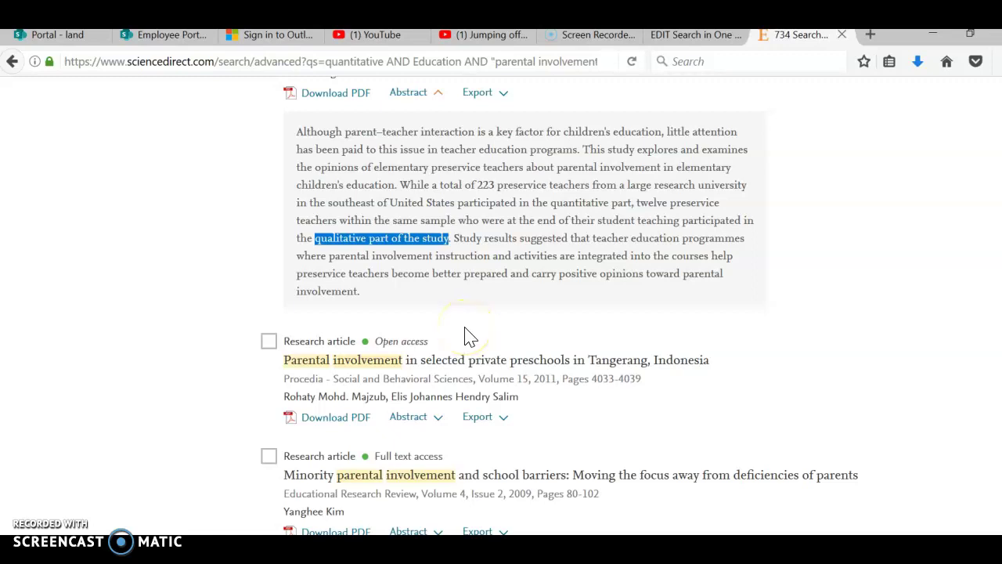
scroll(513, 336, "down", 2)
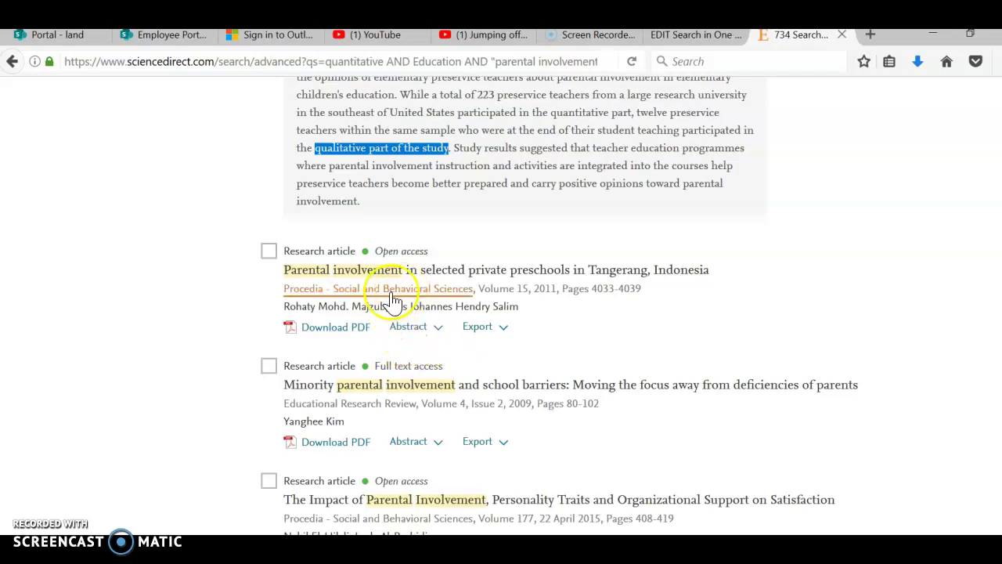
scroll(492, 344, "down", 2)
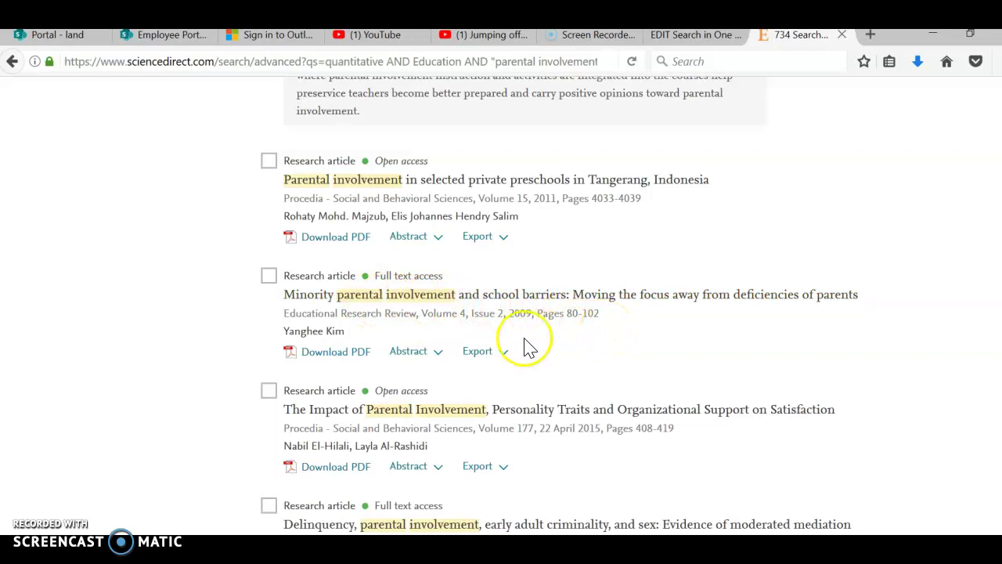
left_click(419, 356)
scroll(595, 364, "down", 3)
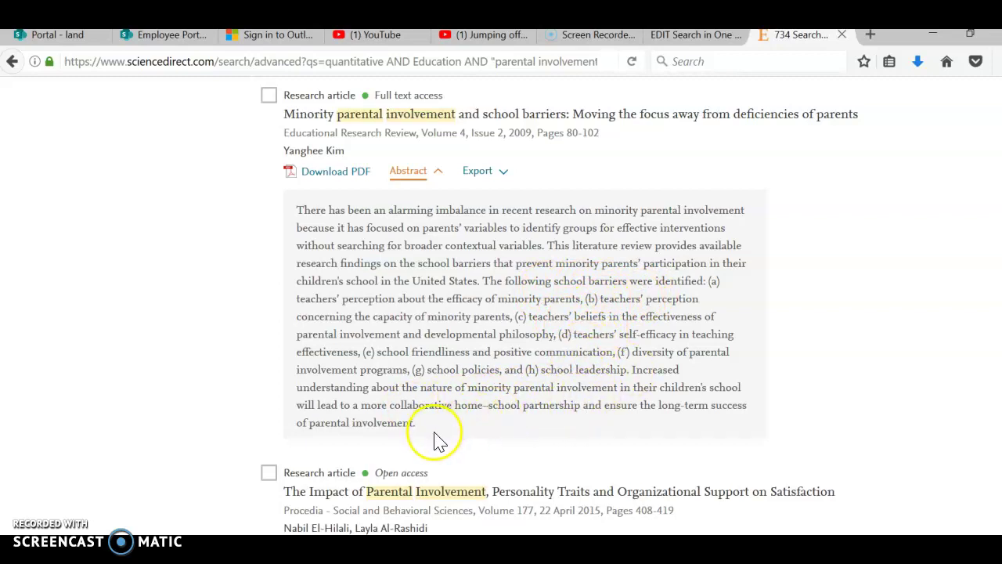
Open the PDF of the minority parental involvement article and find the word "quantitative" in its text.
left_click(337, 174)
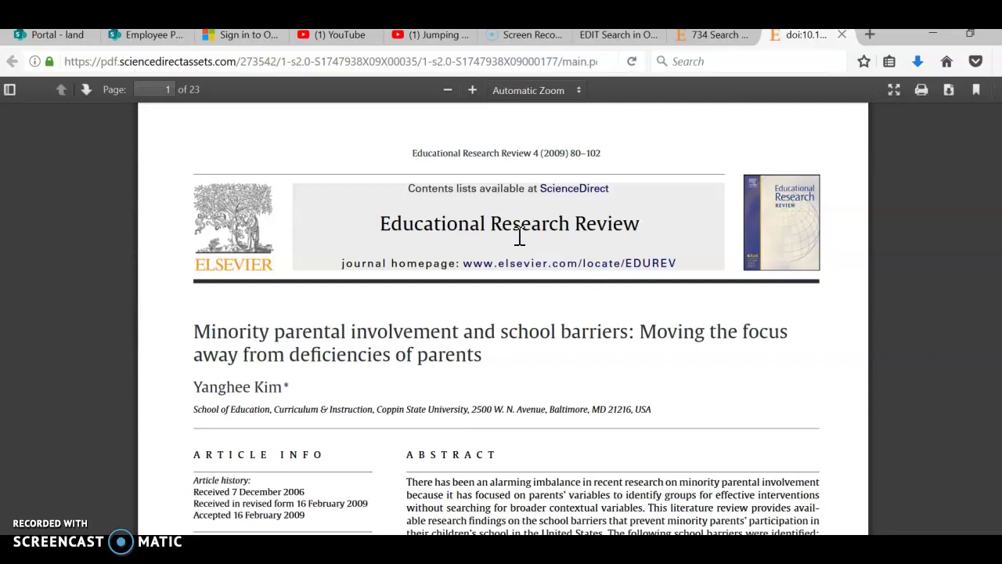
scroll(521, 239, "down", 10)
scroll(523, 245, "down", 10)
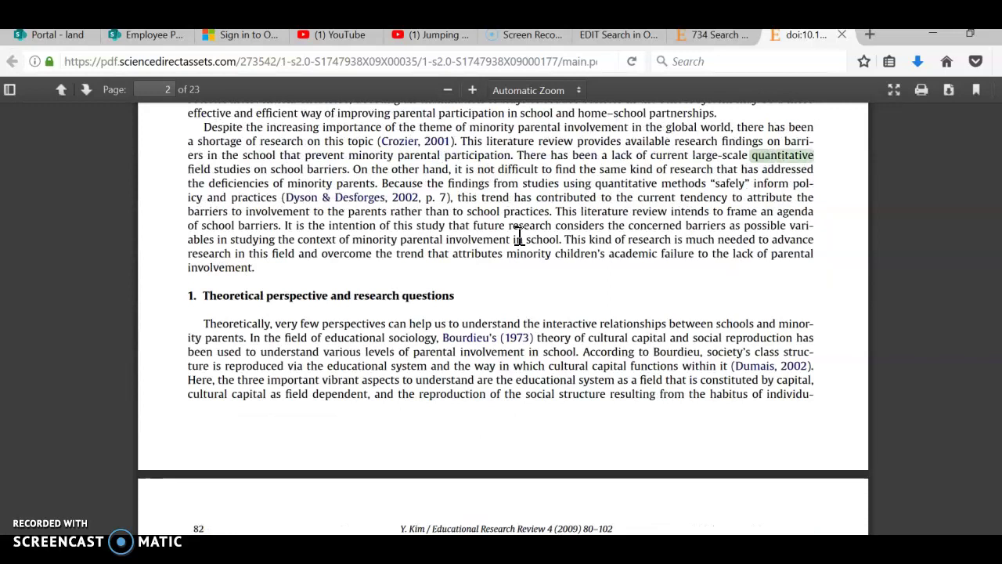
scroll(521, 239, "down", 1)
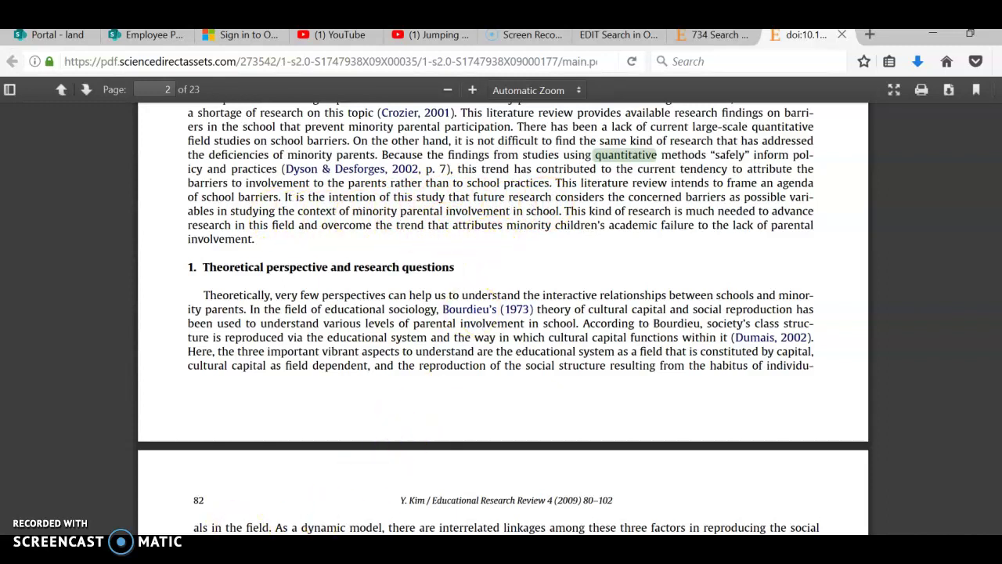
Go through the further occurrences of "quantitative" in the article, up to the study design columns of the appendix table.
key("ctrl+g")
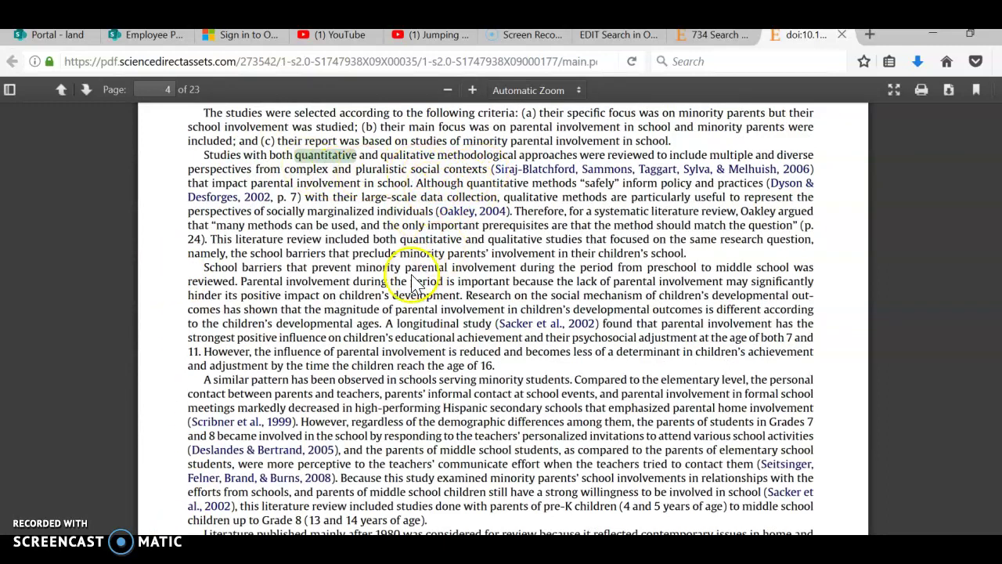
key("Return")
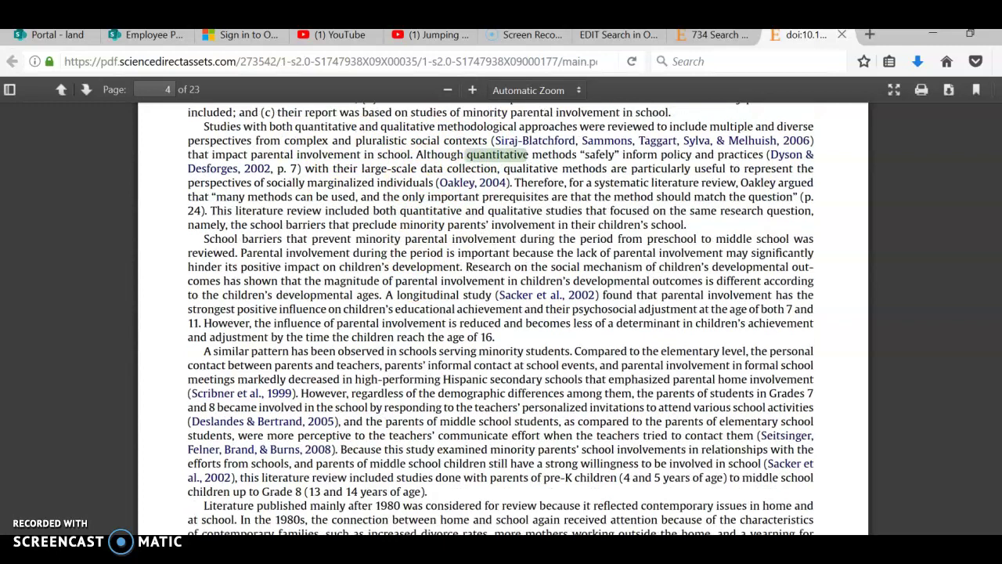
key("Return")
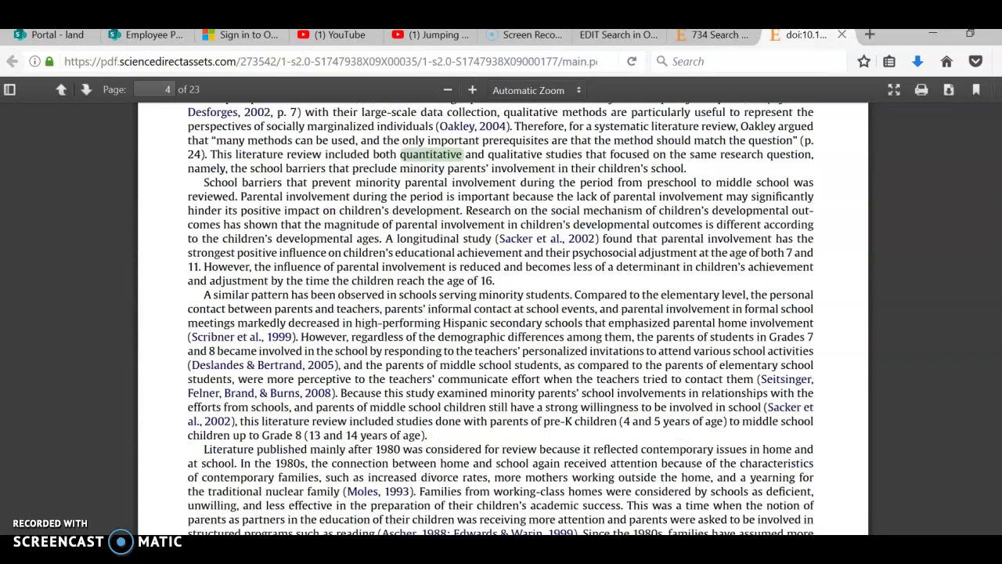
key("Return")
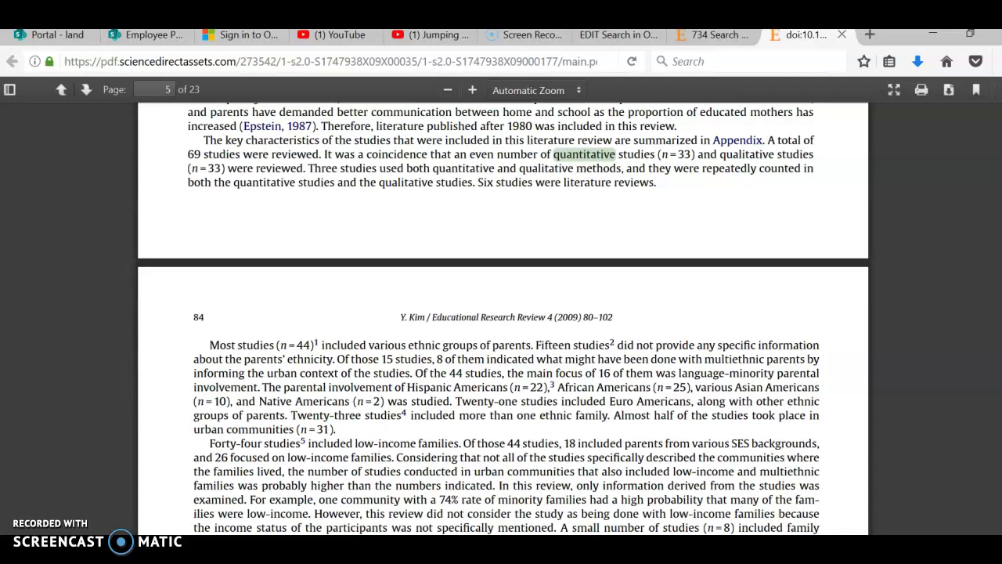
key("ctrl+g")
key("ctrl+g")
key("ctrl+g")
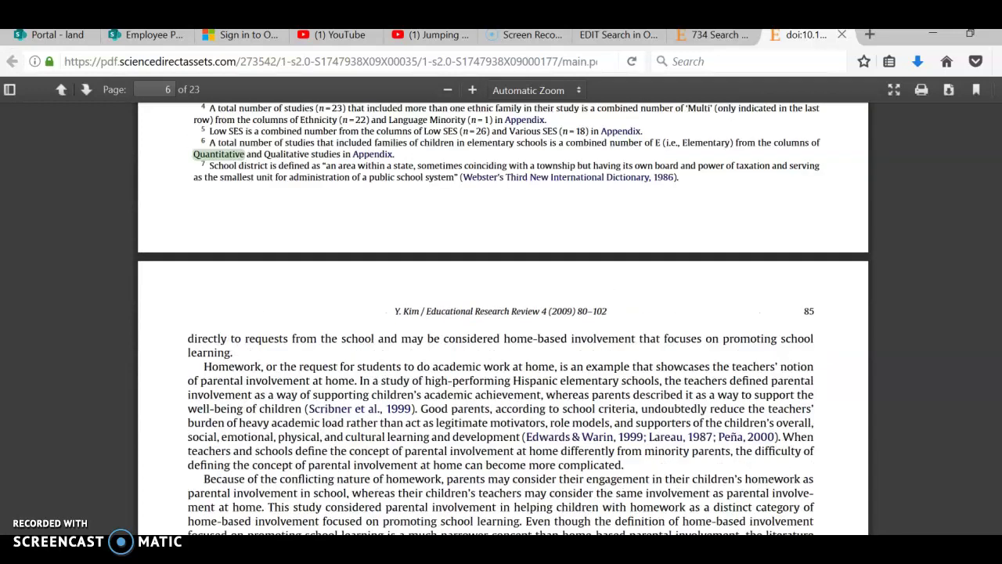
key("ctrl+g")
key("ctrl+g")
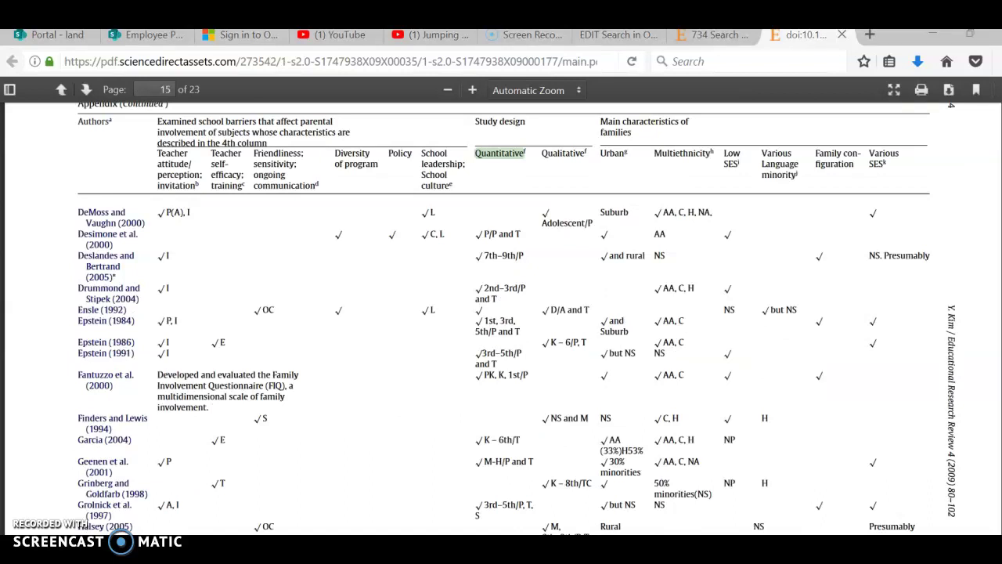
Review the article backwards from the appendix to the study selection criteria, and close the PDF.
scroll(498, 372, "up", 10)
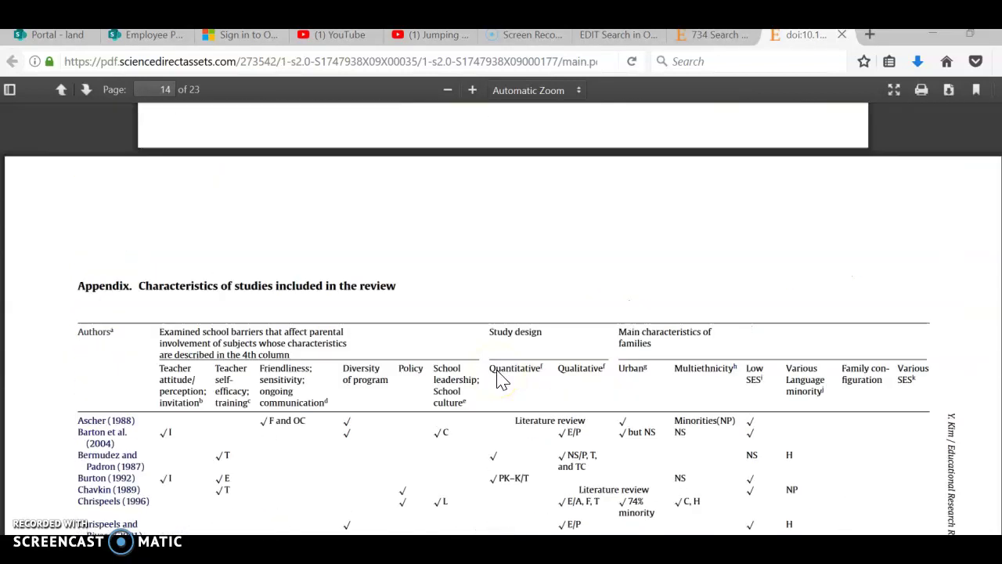
scroll(501, 380, "up", 15)
scroll(499, 370, "up", 10)
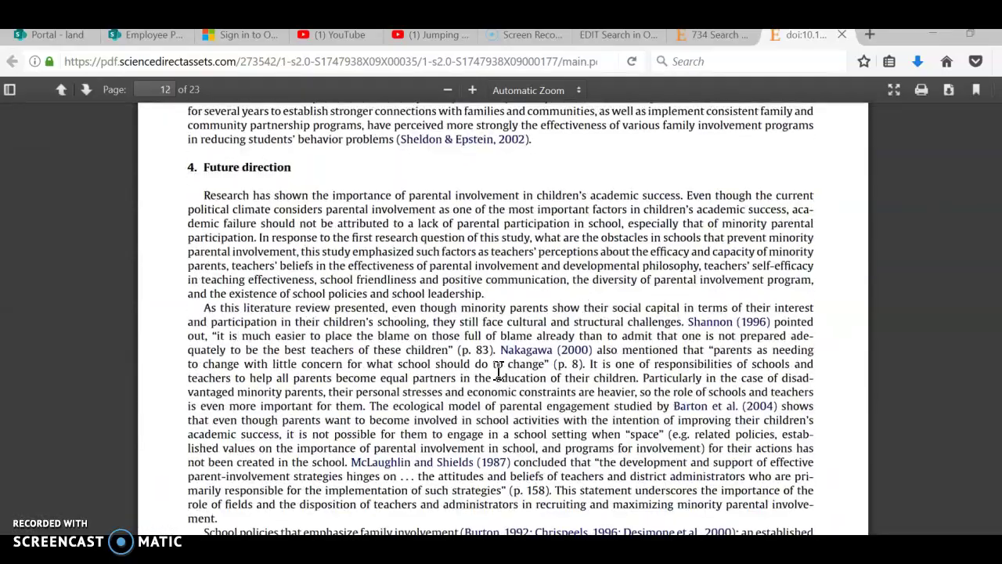
scroll(498, 372, "up", 8)
scroll(498, 372, "up", 10)
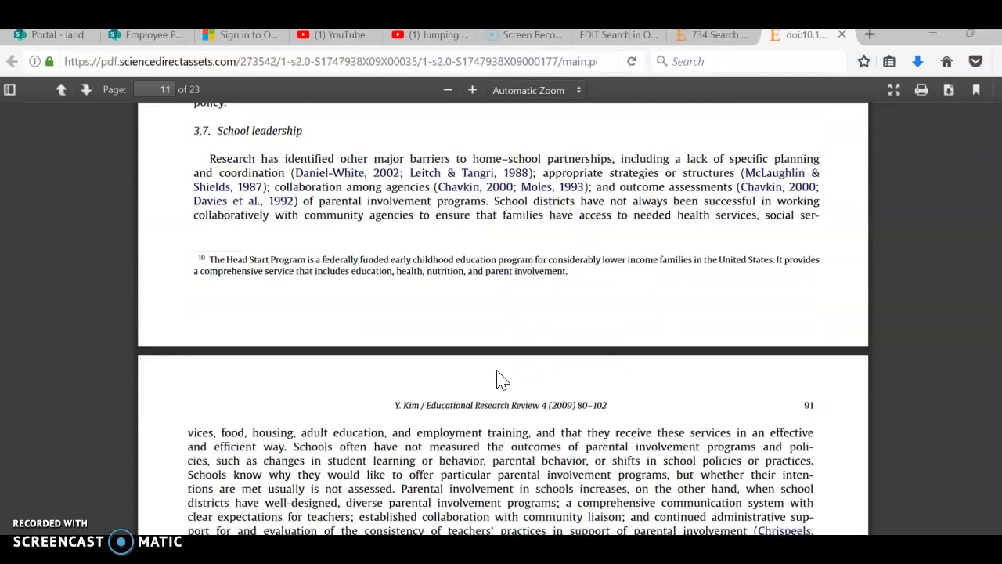
scroll(502, 379, "up", 20)
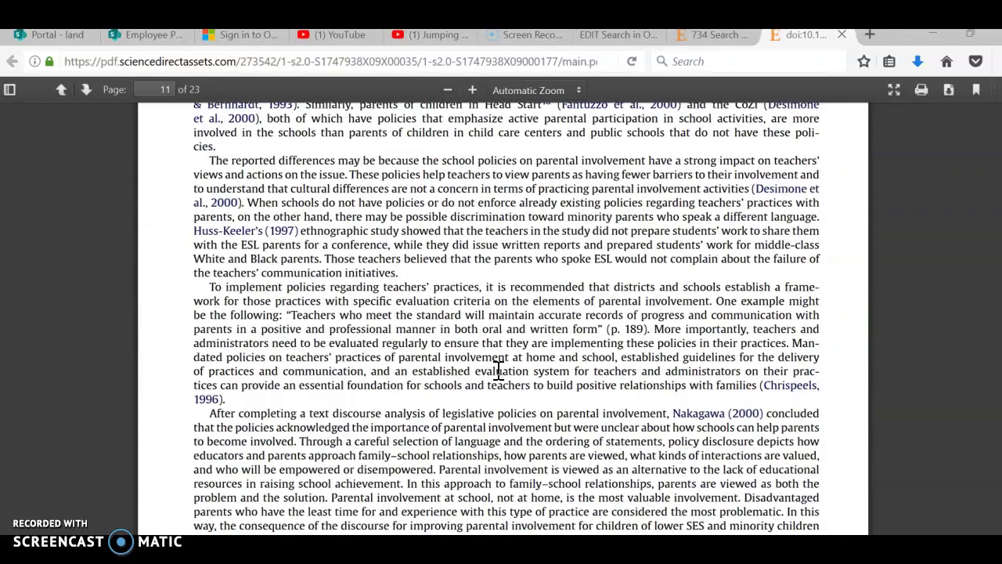
scroll(502, 380, "up", 6)
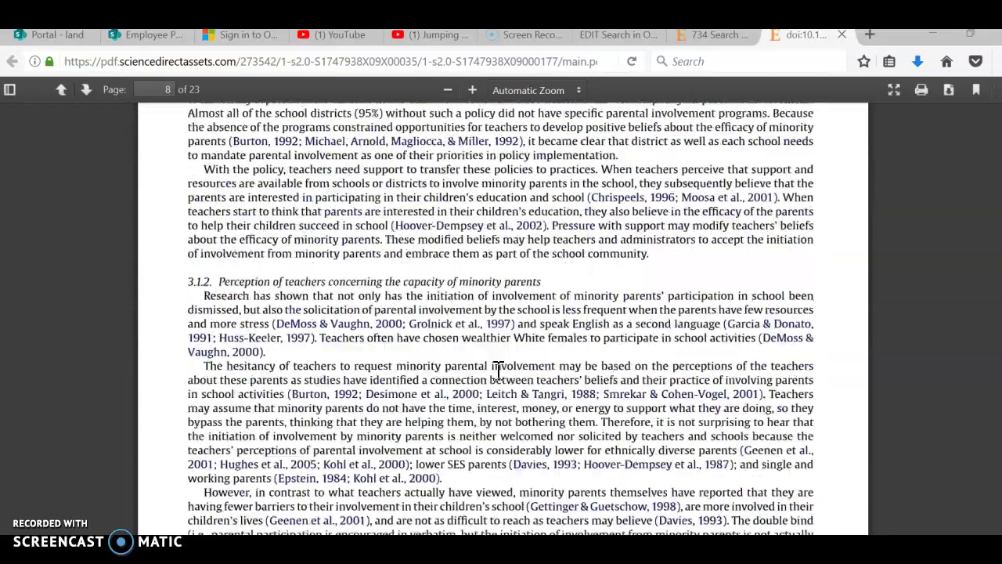
scroll(498, 368, "up", 10)
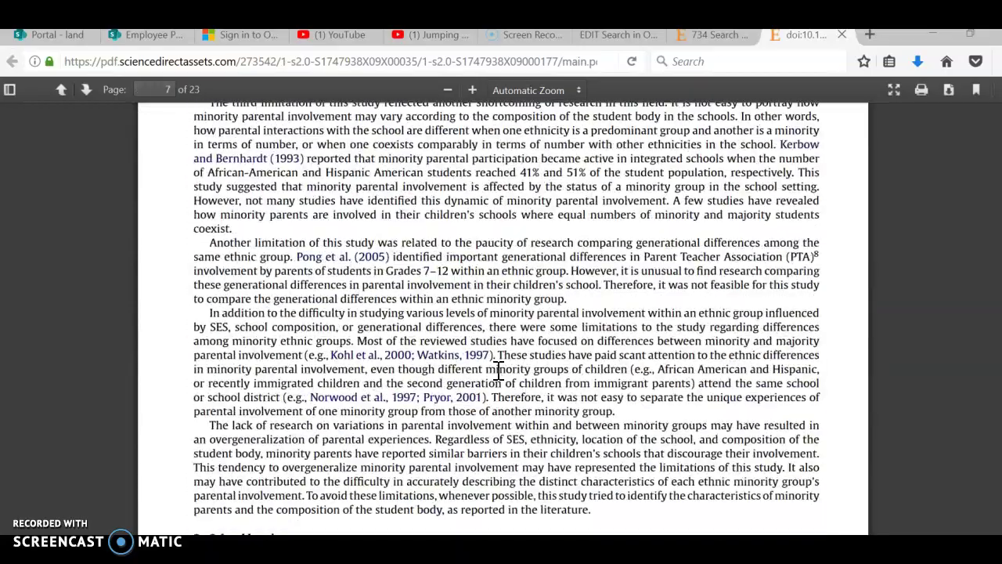
scroll(499, 369, "up", 2)
scroll(499, 368, "up", 4)
scroll(498, 372, "up", 10)
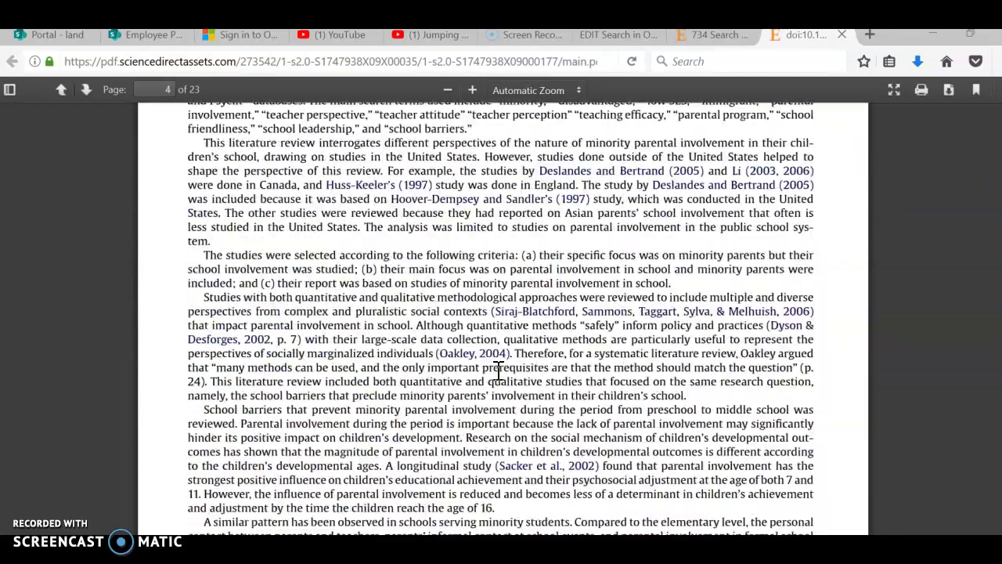
left_click(844, 35)
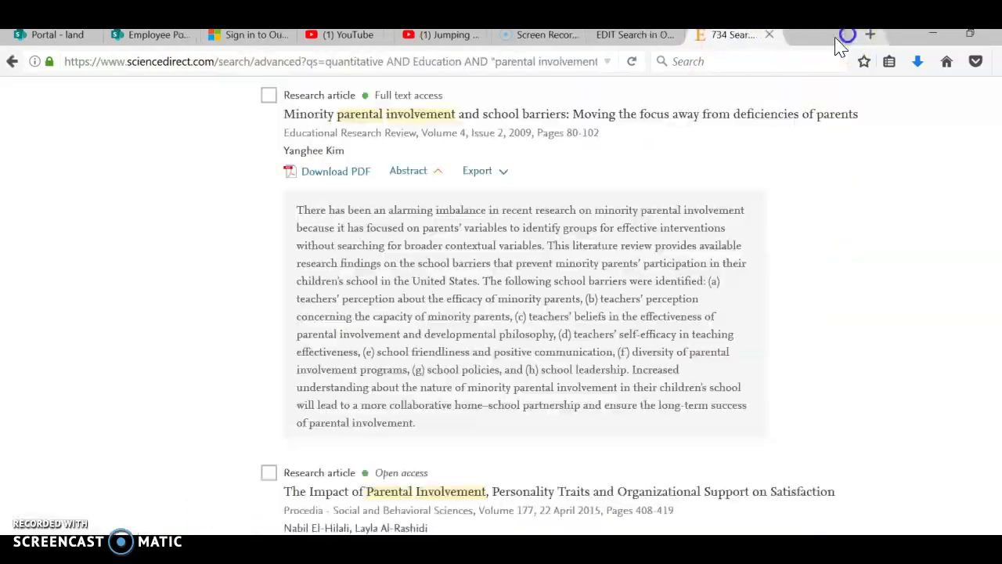
Show the abstract of "The Impact of Parental Involvement, Personality Traits and Organizational Support on Satisfaction".
scroll(462, 385, "down", 5)
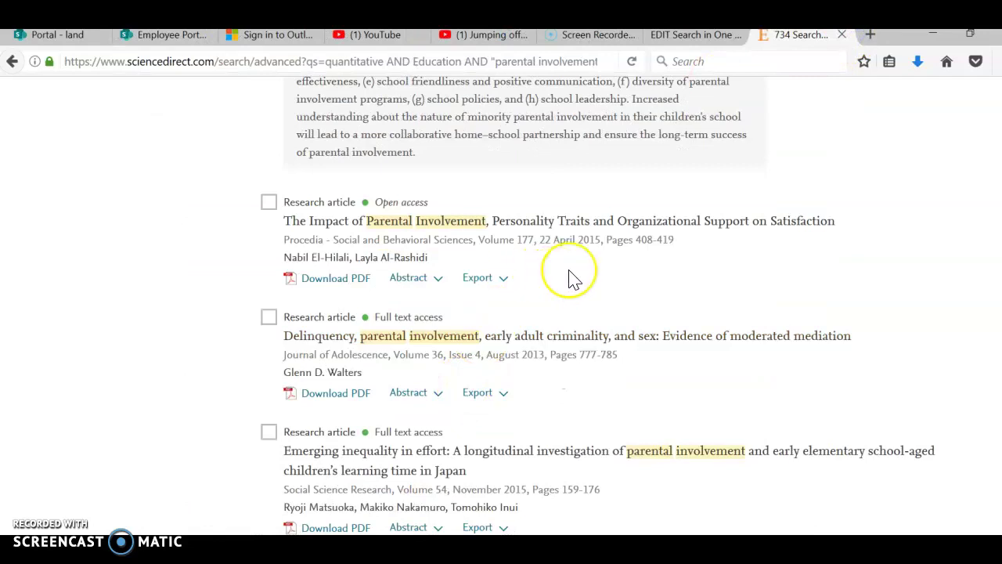
scroll(573, 279, "down", 4)
scroll(470, 206, "up", 2)
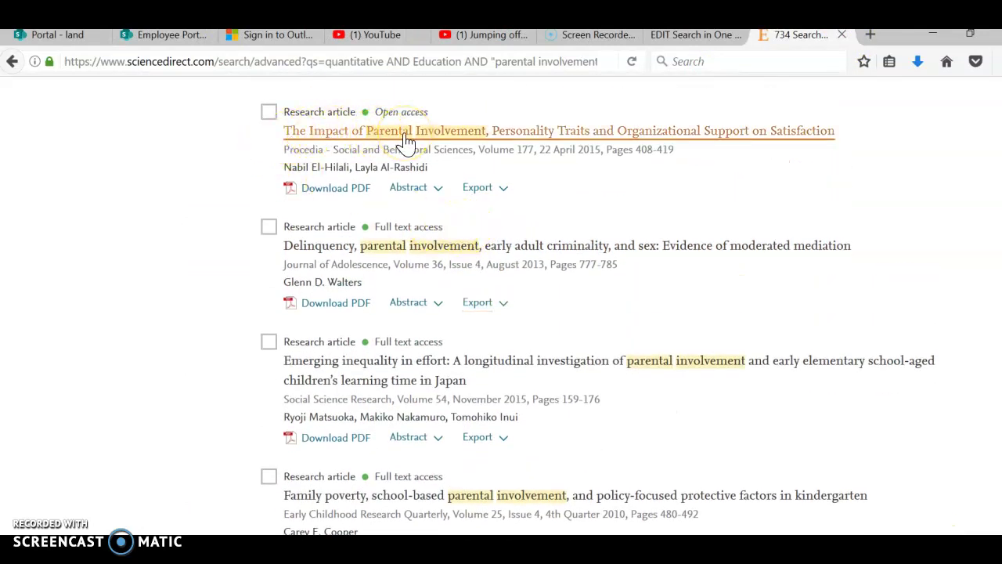
left_click(406, 192)
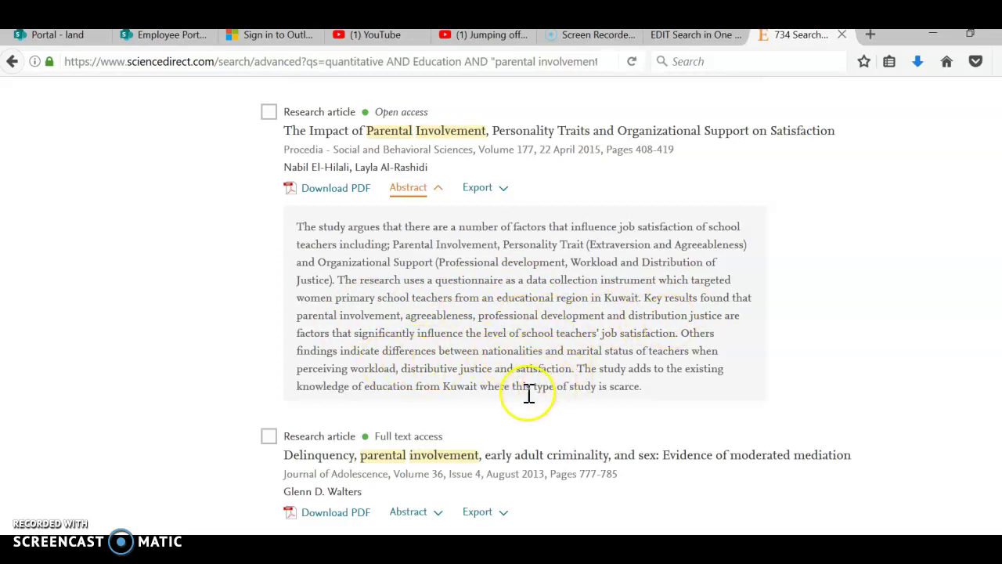
Open that article's PDF, find "quantitative" in it, and read the section on research instrument, measurement and sampling.
left_click(345, 190)
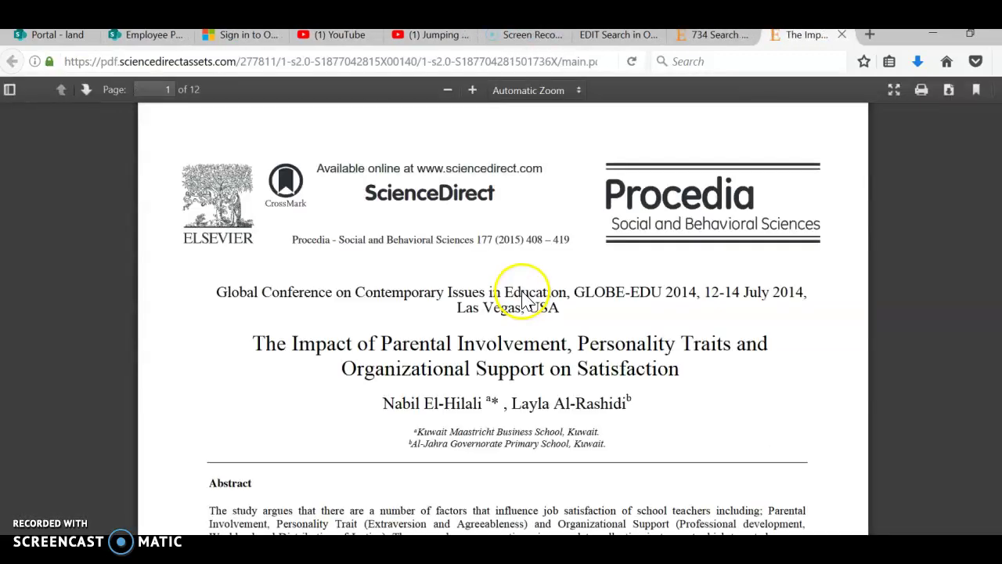
scroll(523, 296, "down", 5)
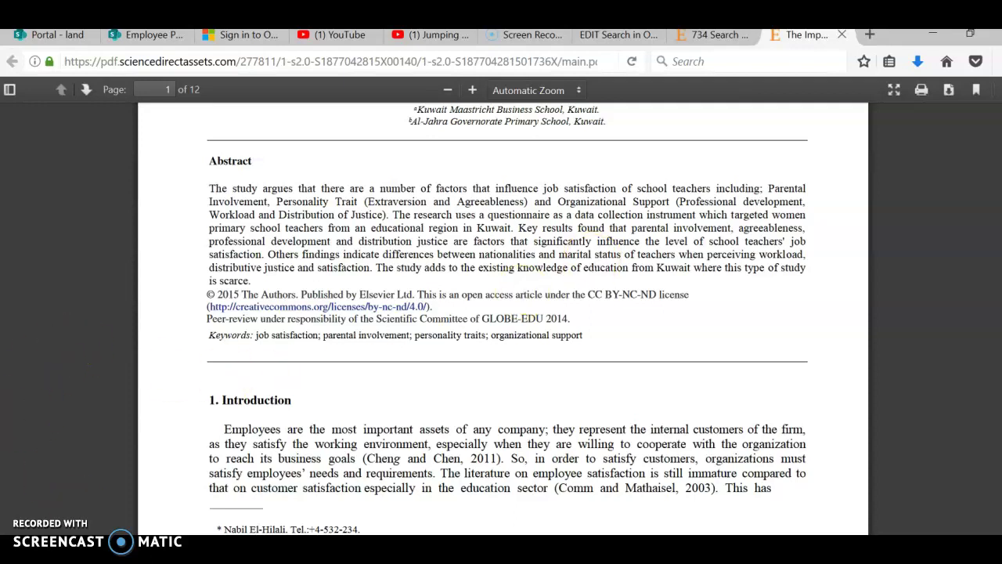
key("Return")
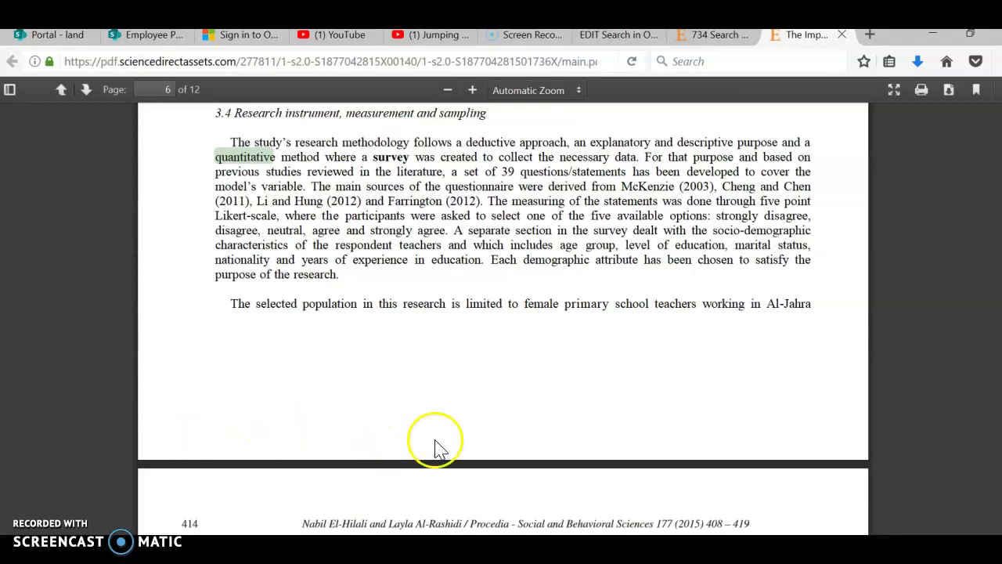
scroll(525, 418, "down", 3)
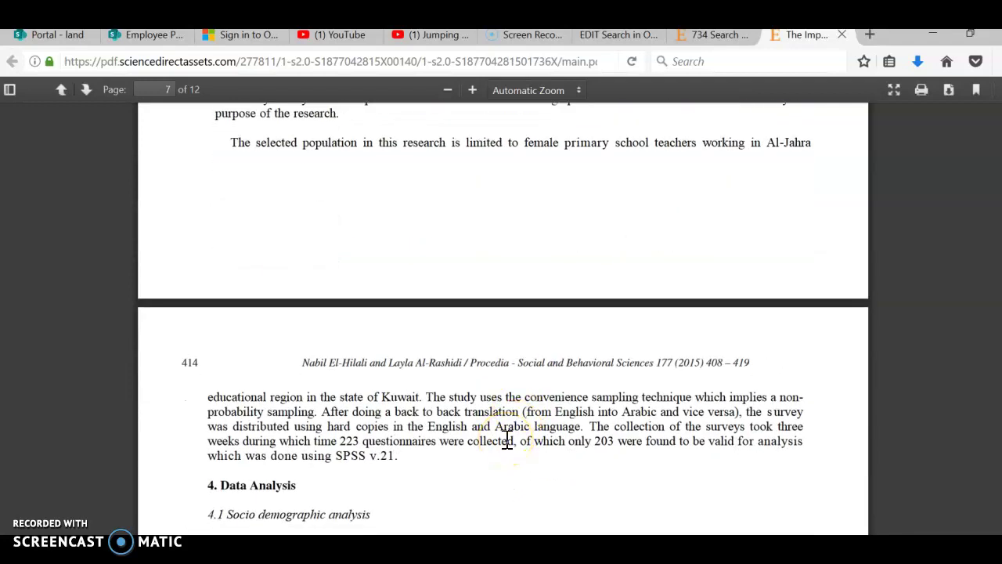